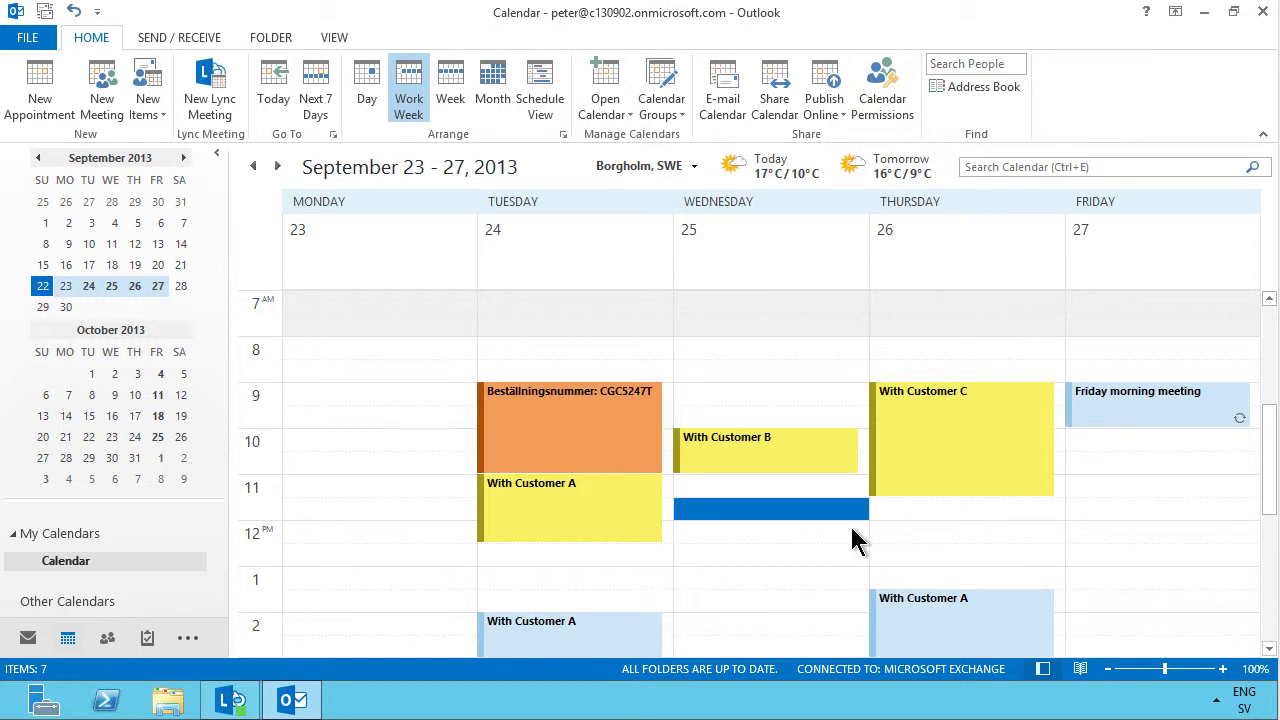
Create a meeting request for Wednesday 9/25/2013, 11:30 AM to 1:30 PM, with the subject "Long term planning".
{"action": "key", "text": "Tab"}
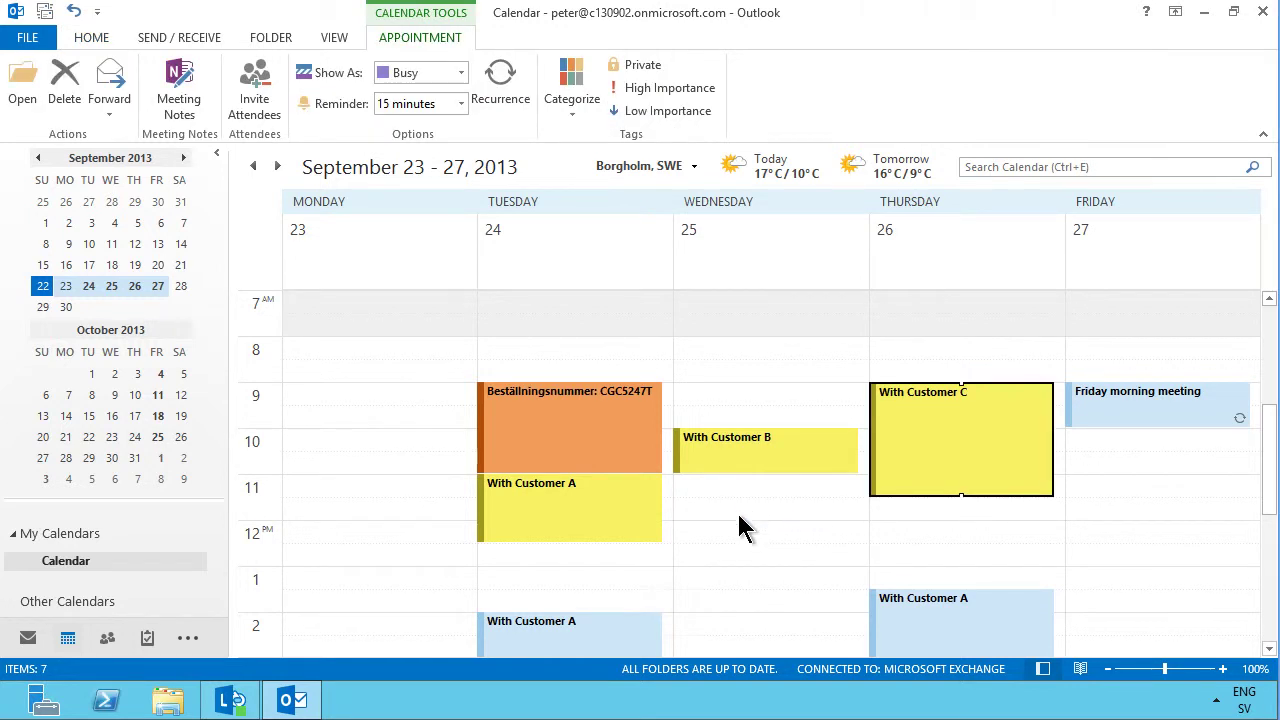
{"action": "left_click_drag", "start_coordinate": [740, 517], "coordinate": [745, 578]}
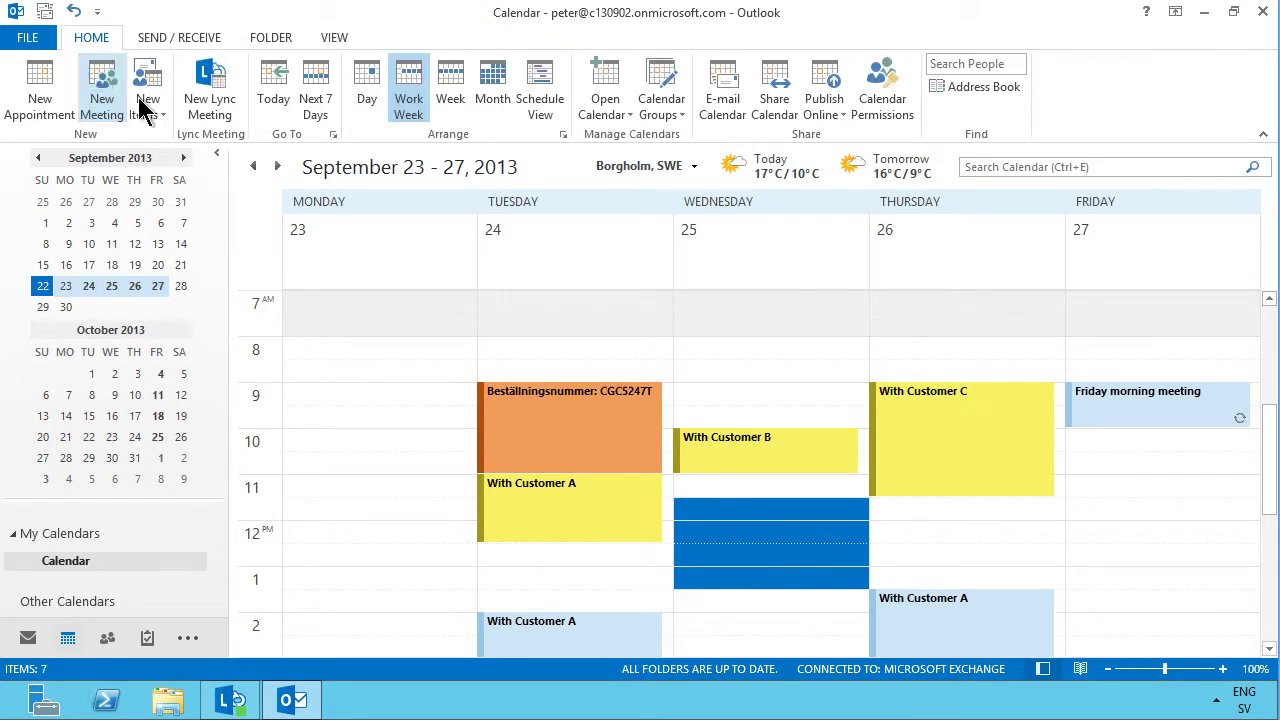
{"action": "left_click", "coordinate": [140, 105]}
{"action": "type", "text": "Long term "}
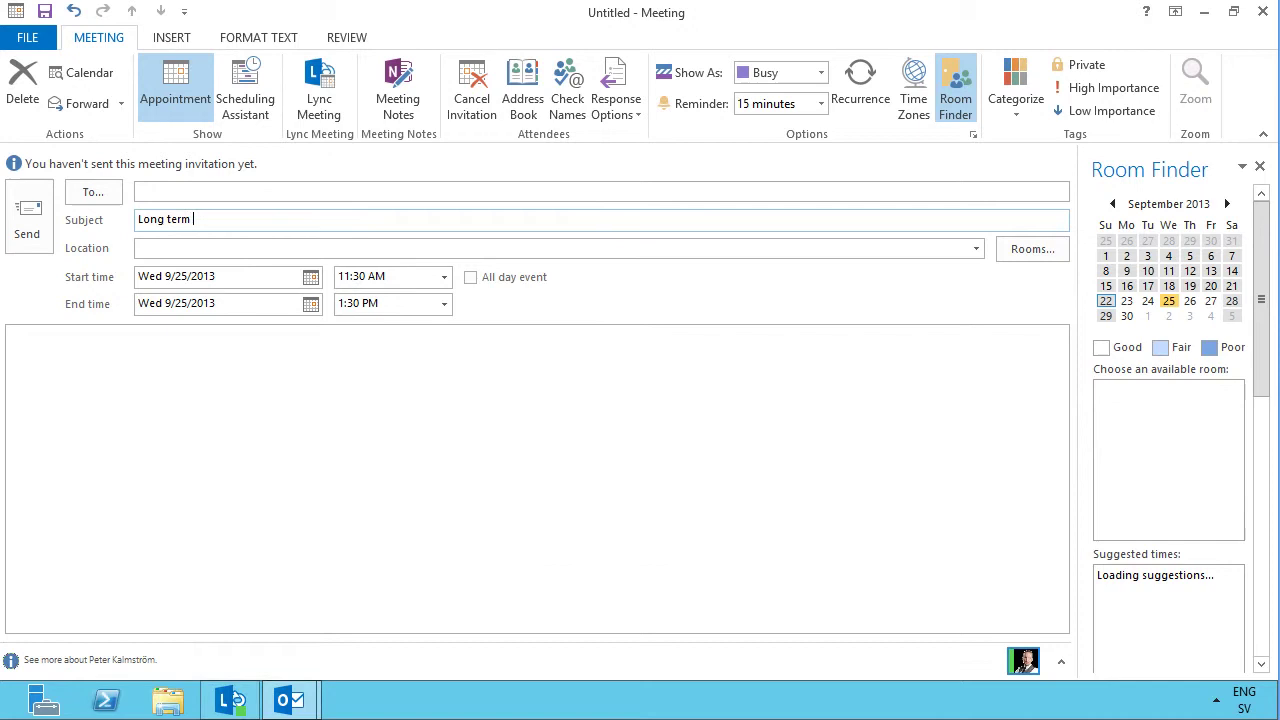
{"action": "type", "text": "planning"}
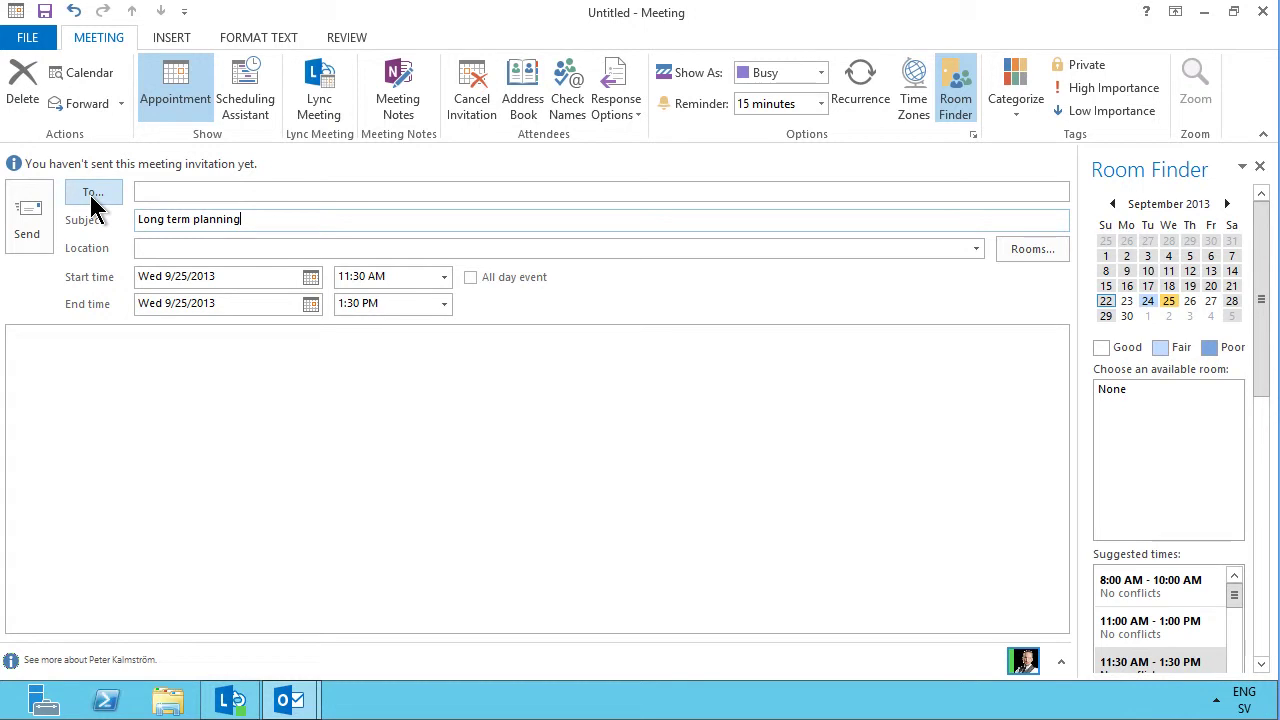
Add the colleague as an attendee by first name, resolve the name against the address book, and view the contact card.
{"action": "left_click", "coordinate": [155, 192]}
{"action": "type", "text": "kate"}
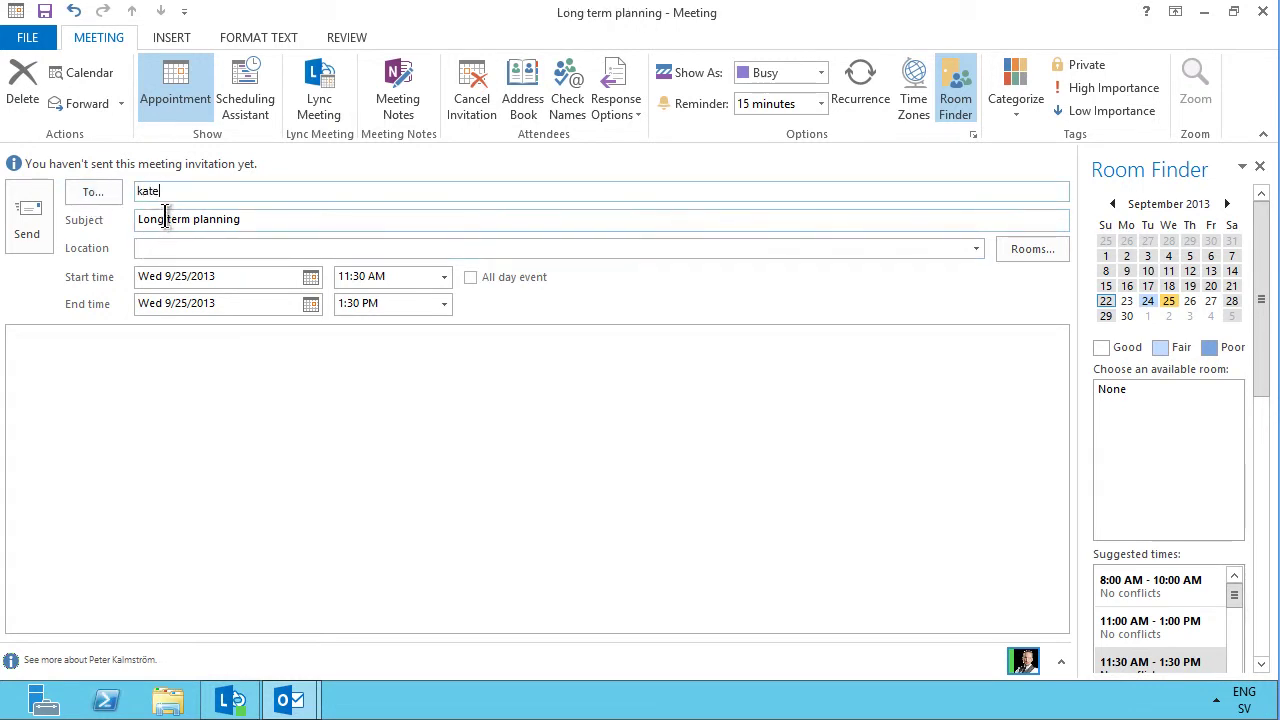
{"action": "key", "text": "Return"}
{"action": "key", "text": "BackSpace"}
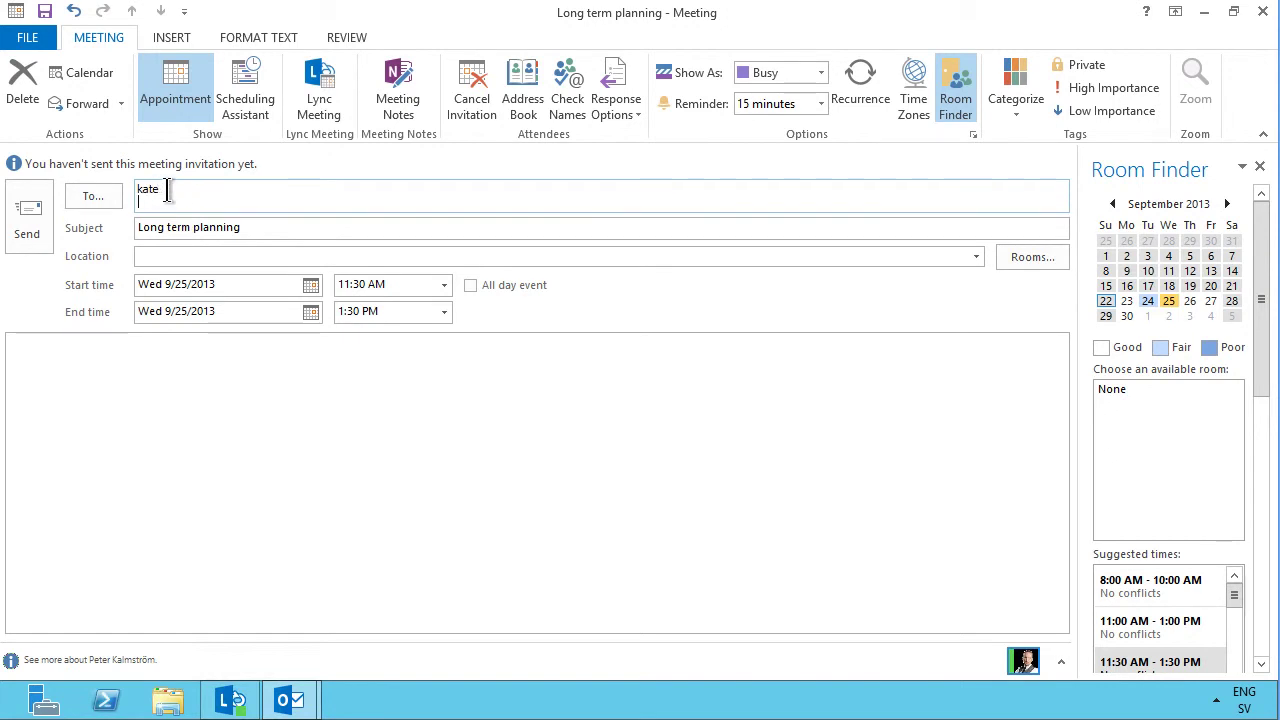
{"action": "left_click", "coordinate": [566, 83]}
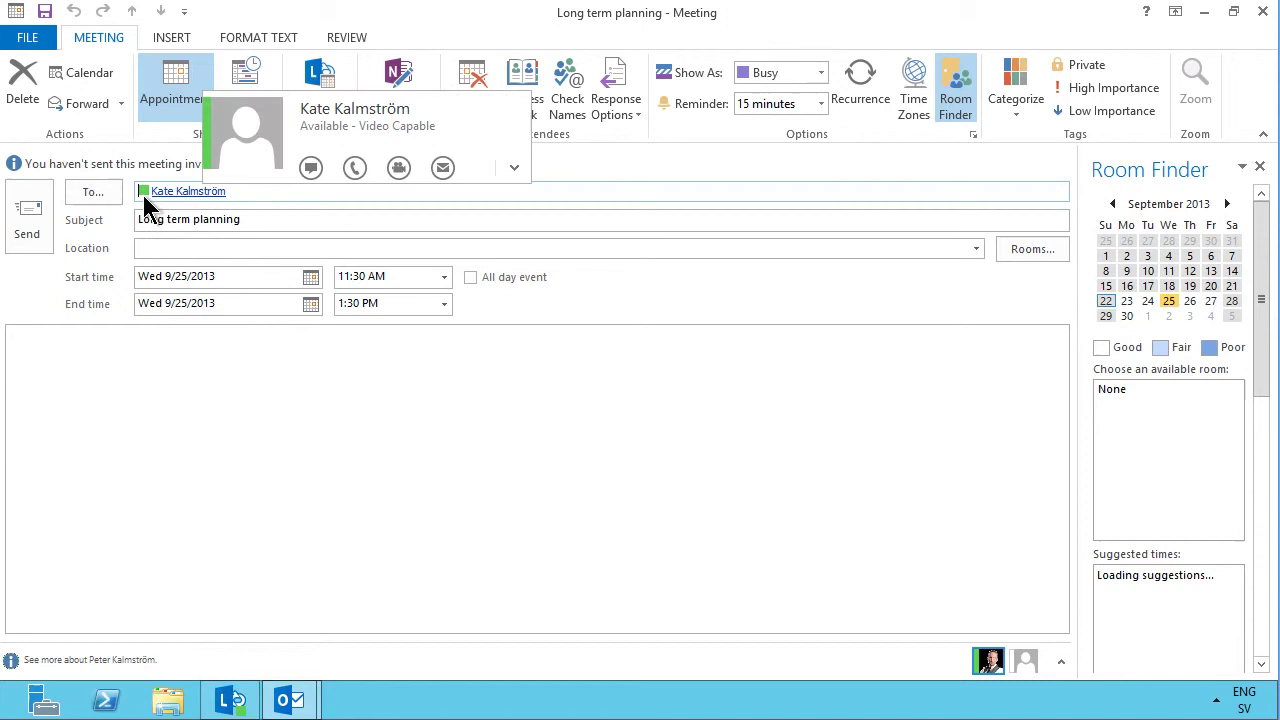
{"action": "mouse_move", "coordinate": [1025, 668]}
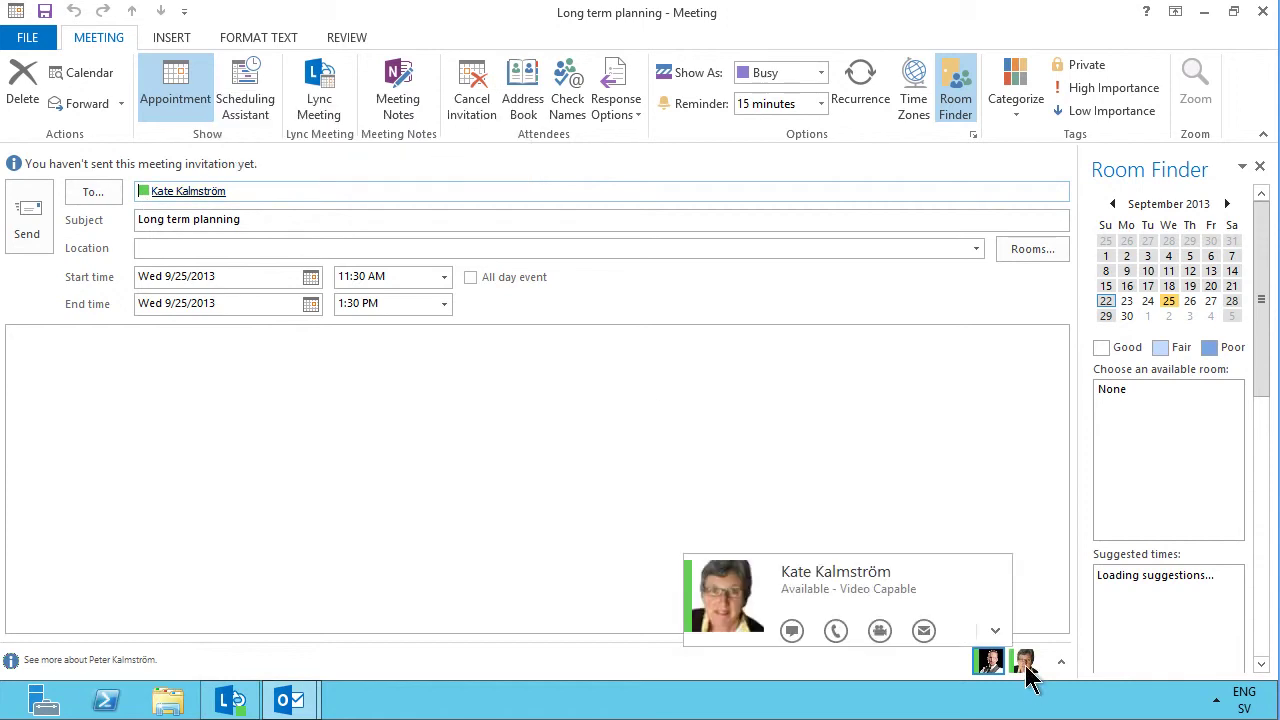
{"action": "left_click", "coordinate": [340, 438]}
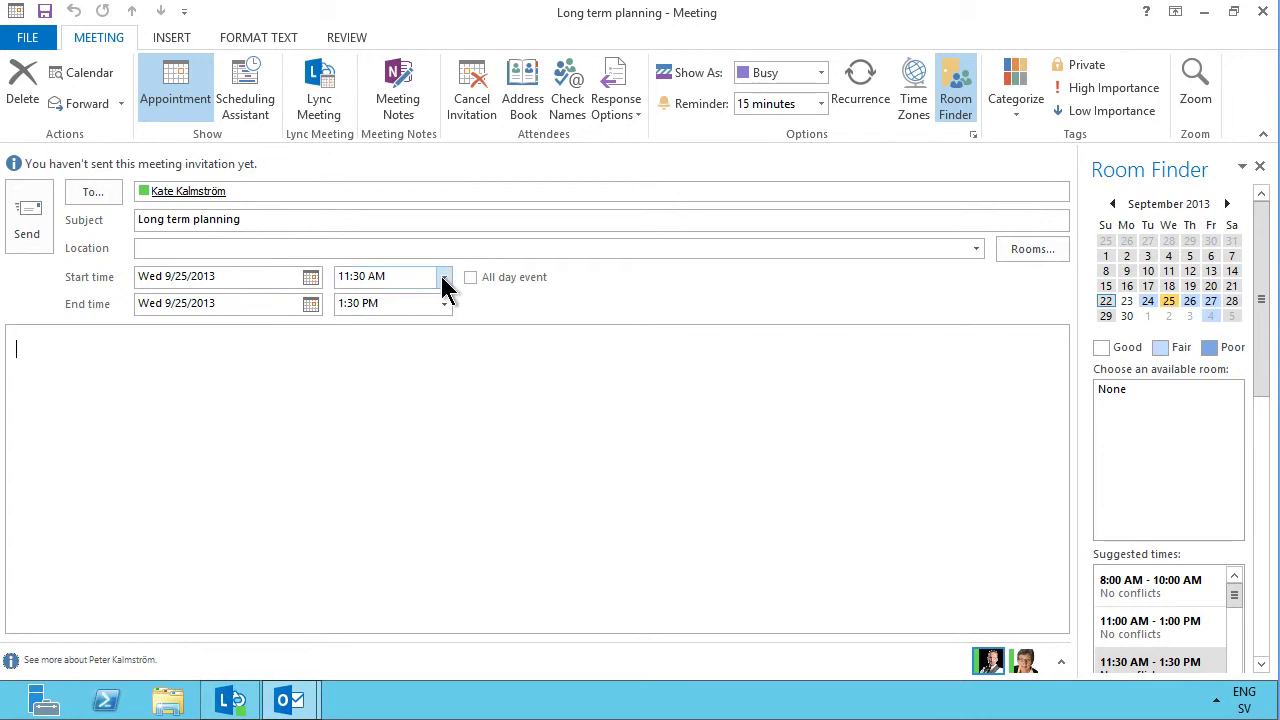
Check both attendees' availability in the Scheduling Assistant and send the meeting request without a location.
{"action": "left_click", "coordinate": [252, 98]}
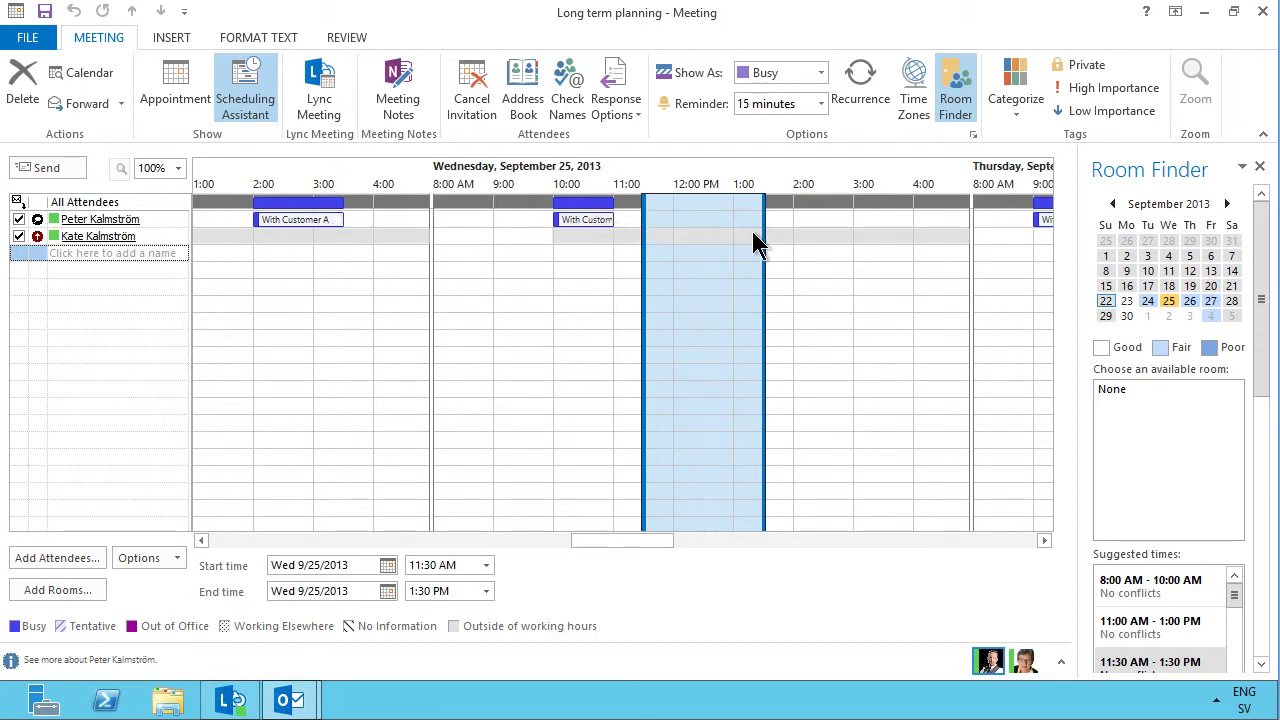
{"action": "left_click", "coordinate": [65, 172]}
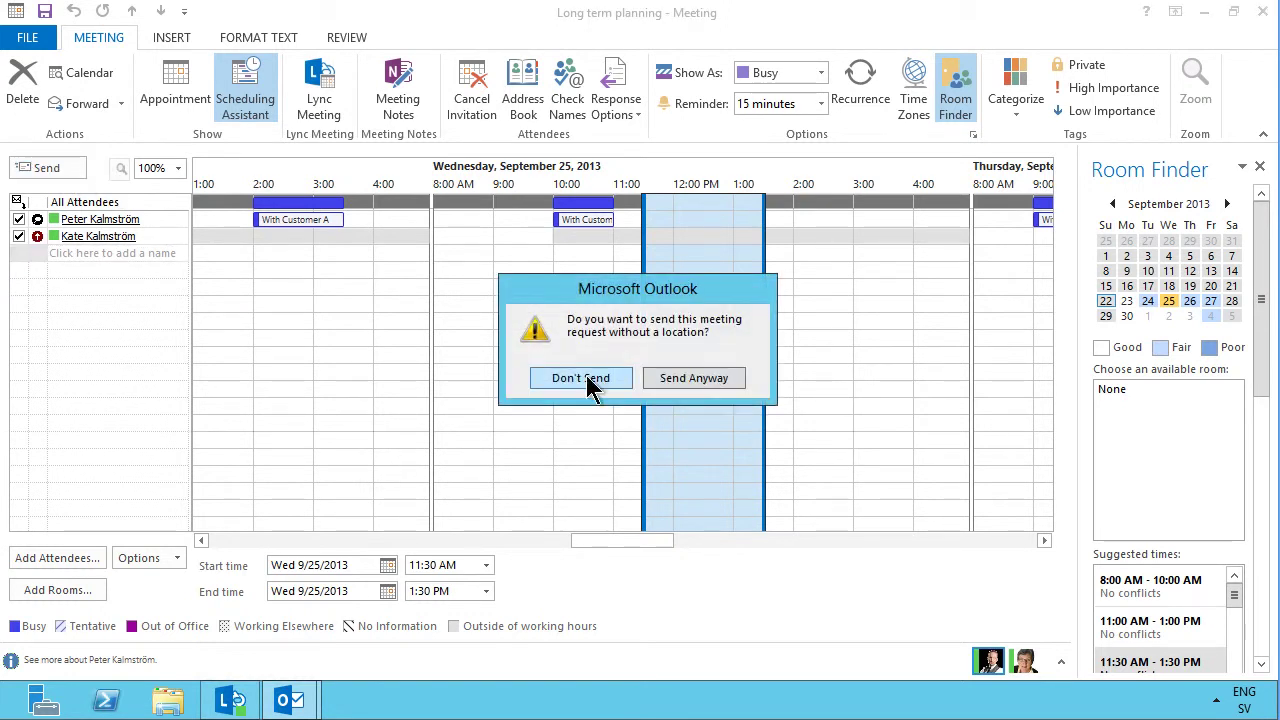
{"action": "left_click", "coordinate": [686, 378]}
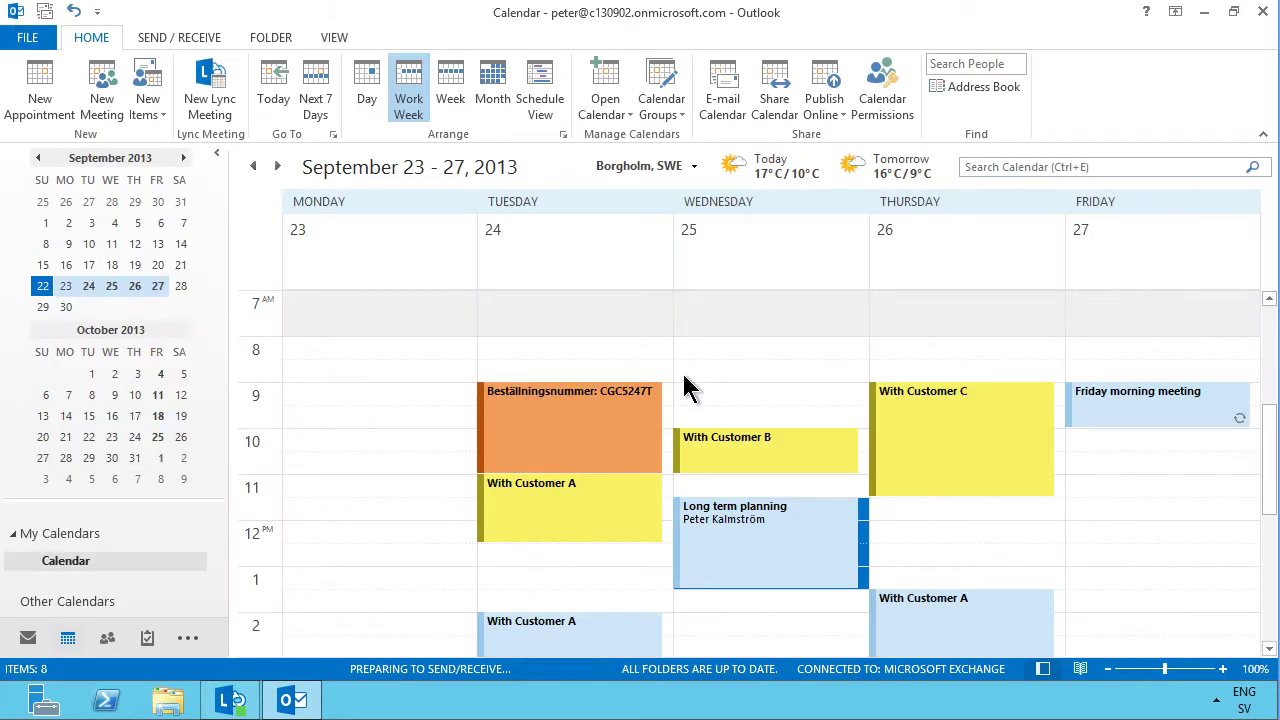
Open the Long term planning meeting from the calendar, check its response status, and close it.
{"action": "double_click", "coordinate": [733, 520]}
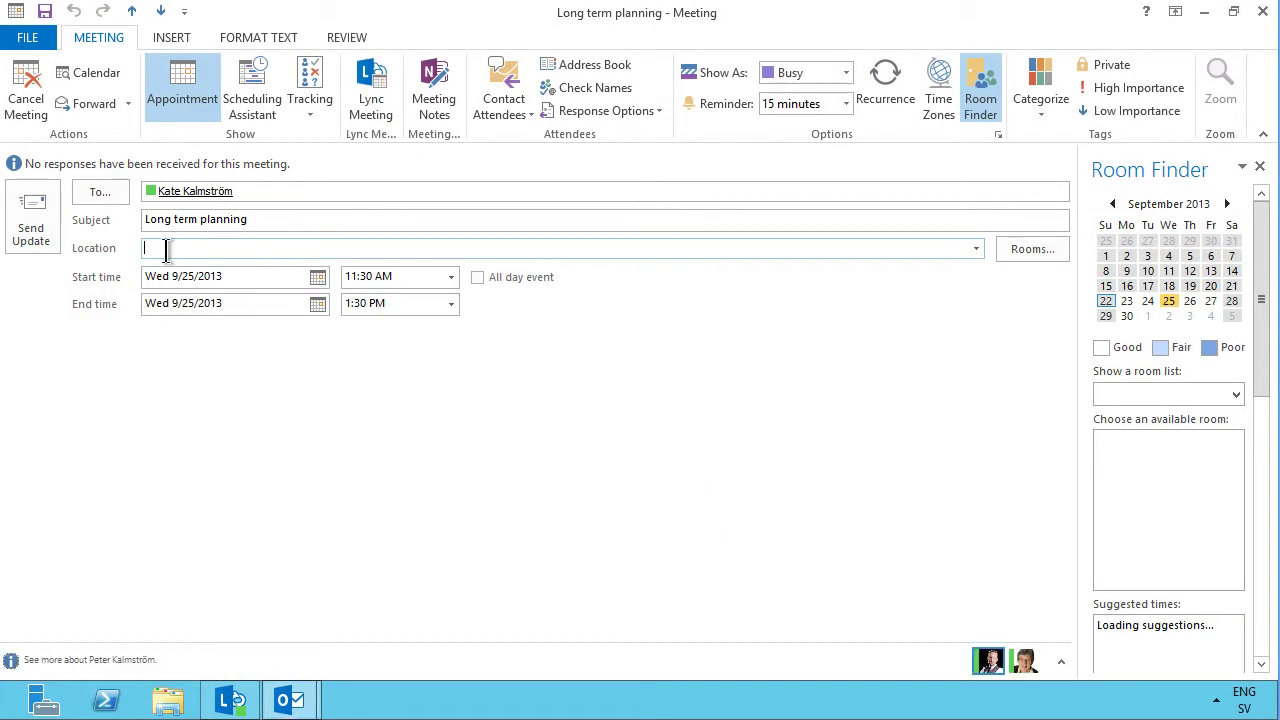
{"action": "mouse_move", "coordinate": [213, 200]}
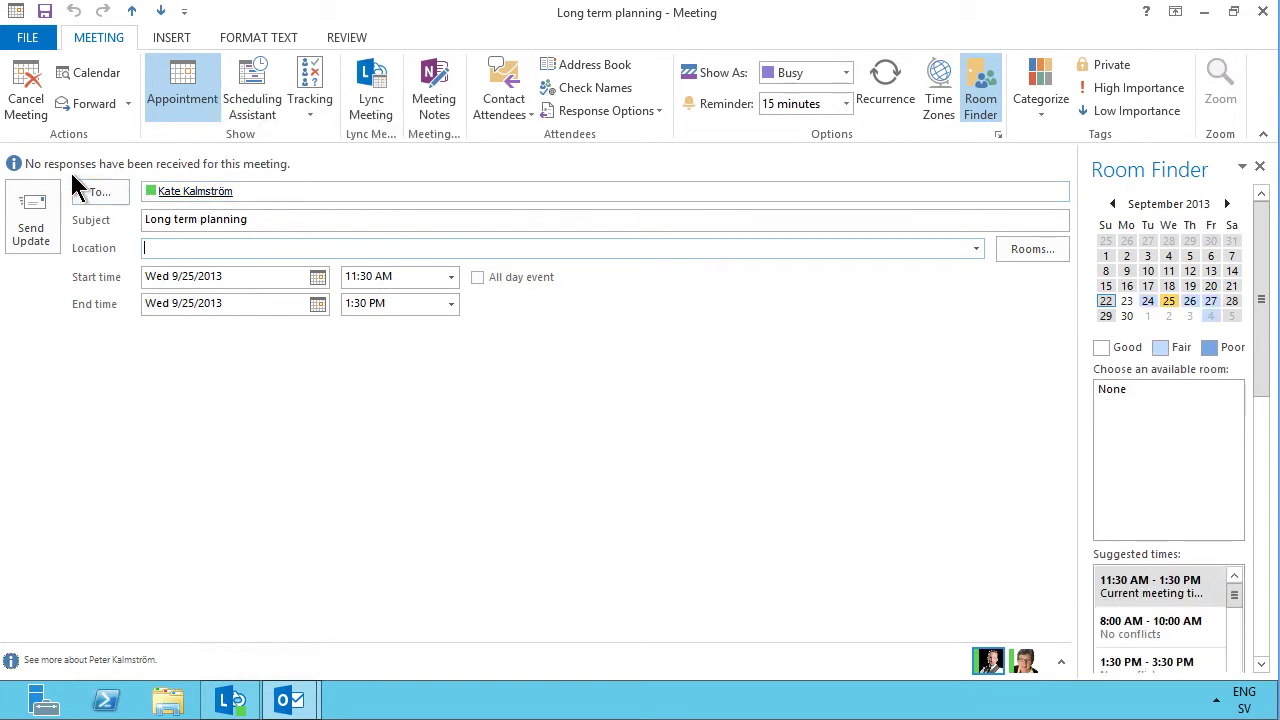
{"action": "left_click", "coordinate": [1260, 14]}
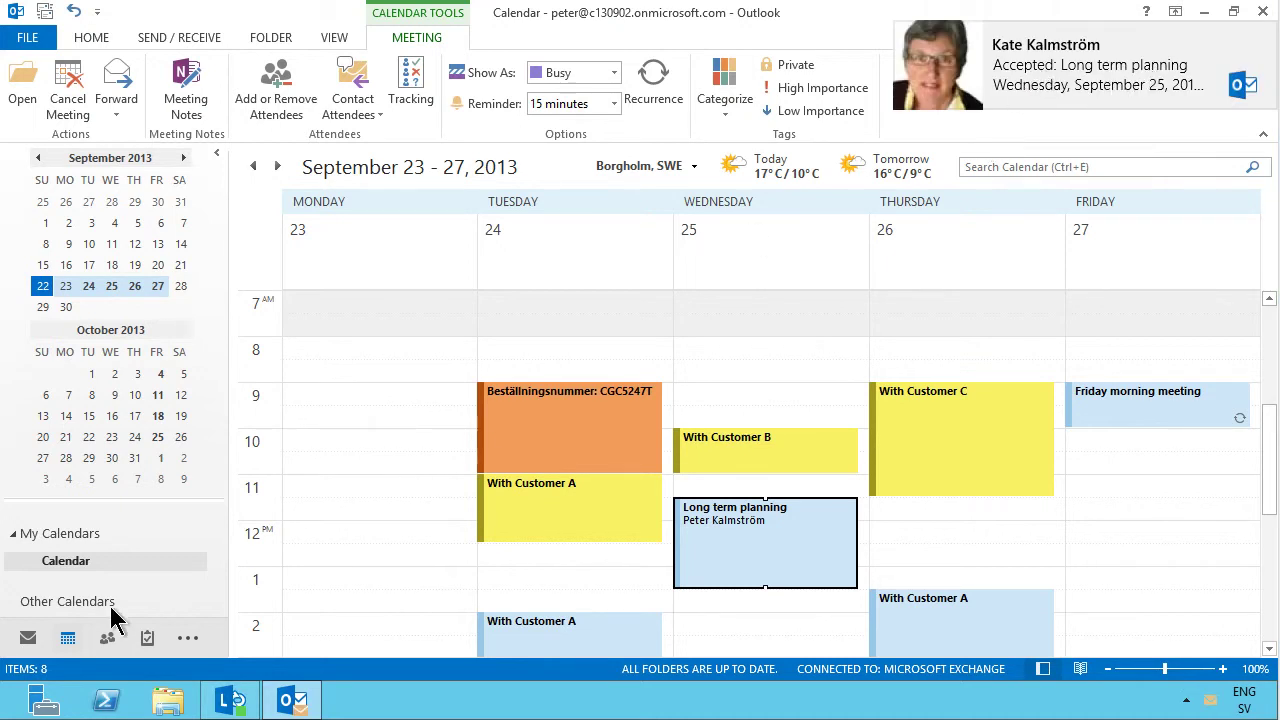
Read the attendee's response to the Long term planning meeting in the inbox and delete that message.
{"action": "left_click", "coordinate": [28, 638]}
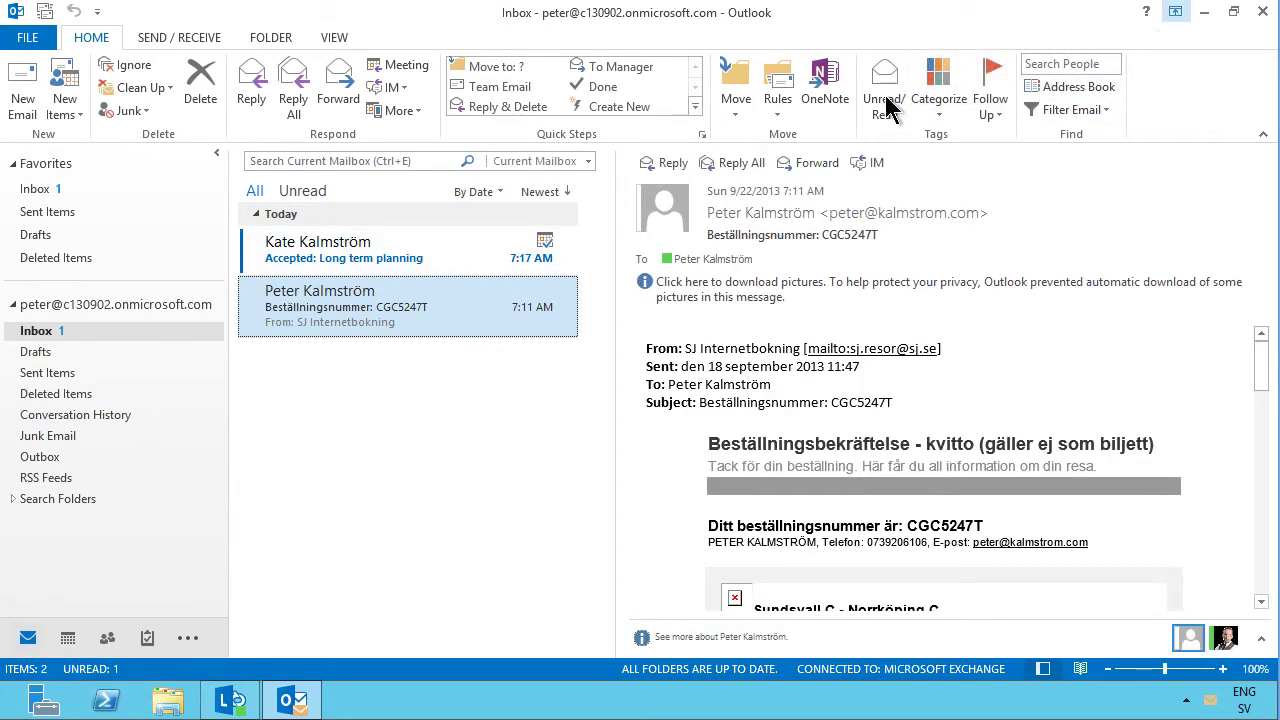
{"action": "double_click", "coordinate": [424, 258]}
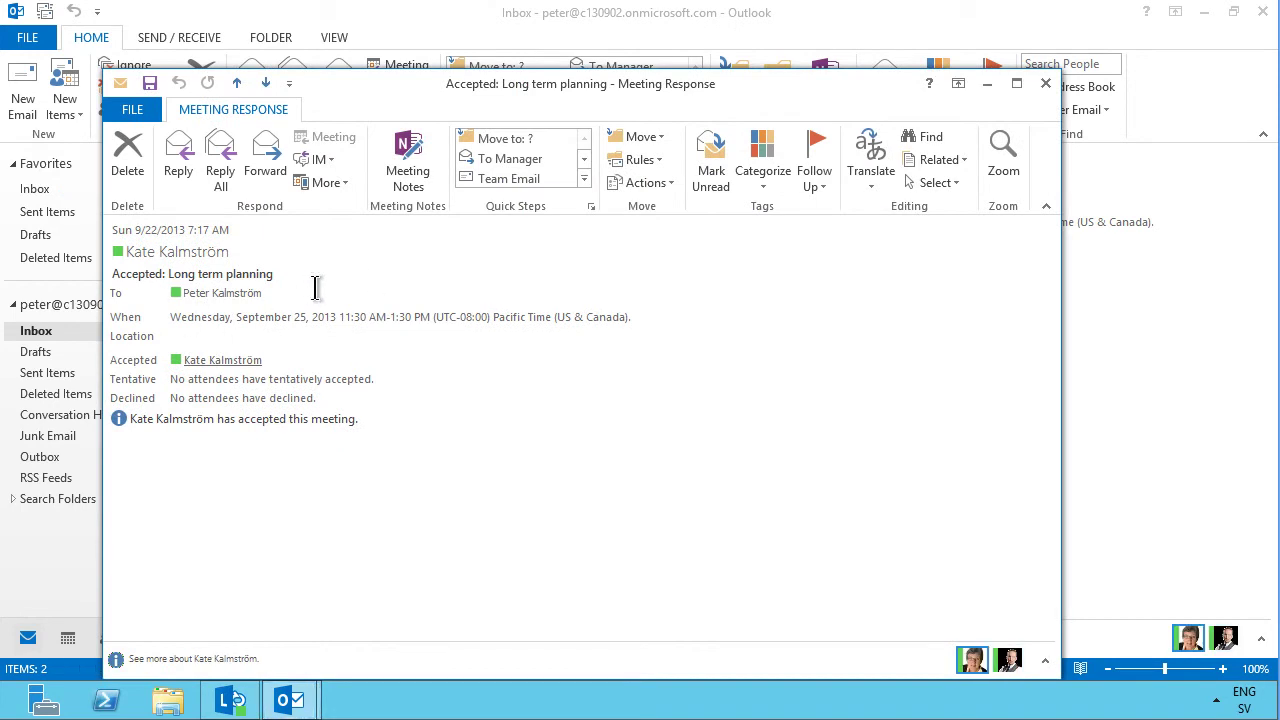
{"action": "left_click", "coordinate": [128, 155]}
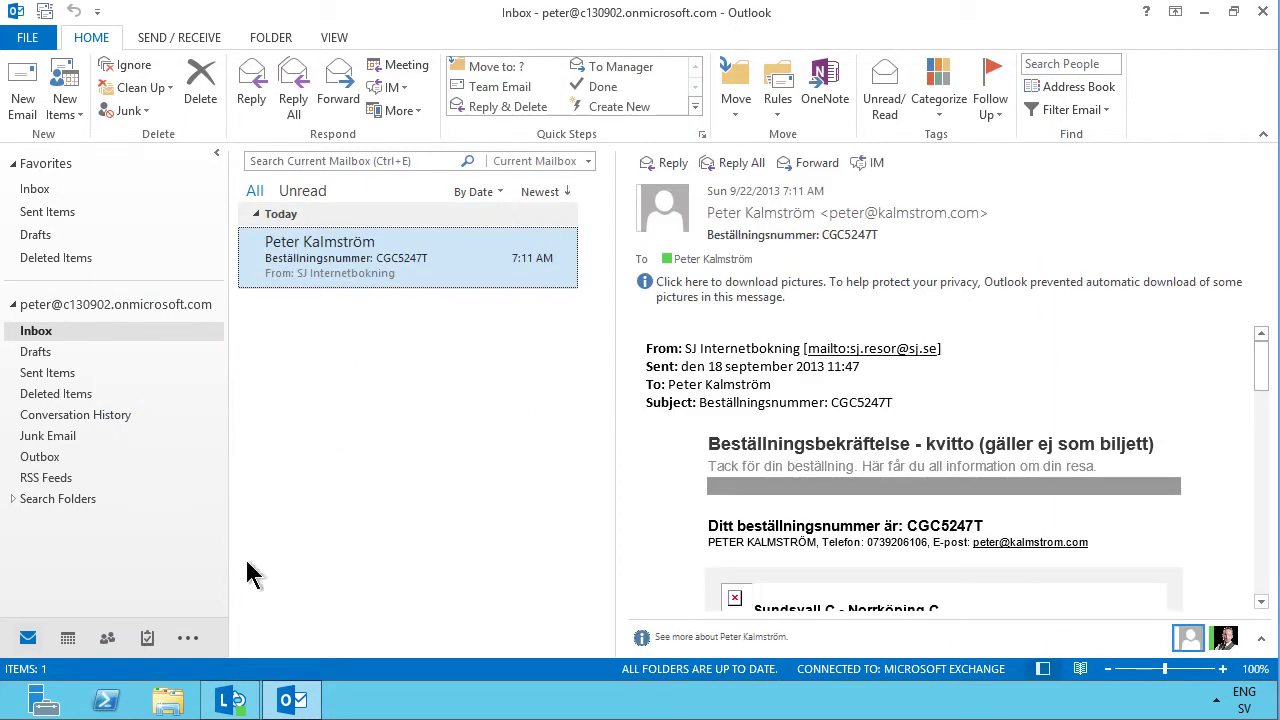
Review the attendee response tracking for the Long term planning meeting in the calendar and close the meeting.
{"action": "left_click", "coordinate": [68, 638]}
{"action": "left_click", "coordinate": [830, 422]}
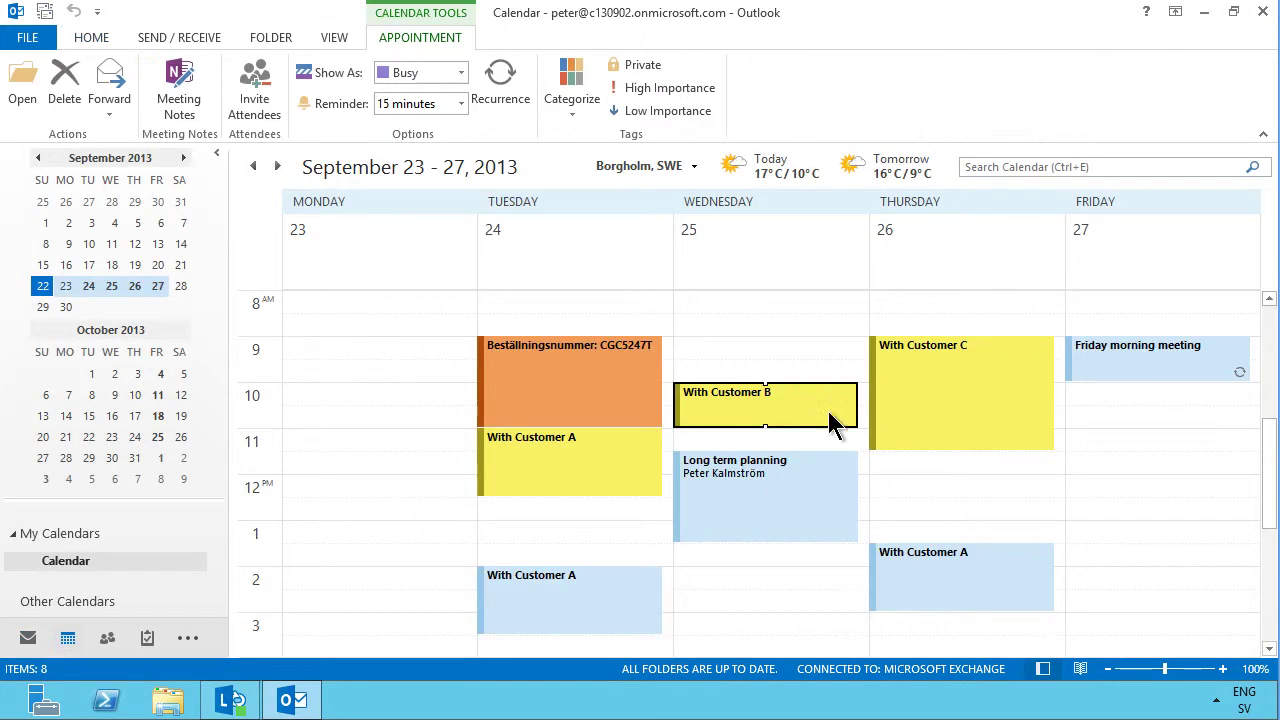
{"action": "double_click", "coordinate": [767, 477]}
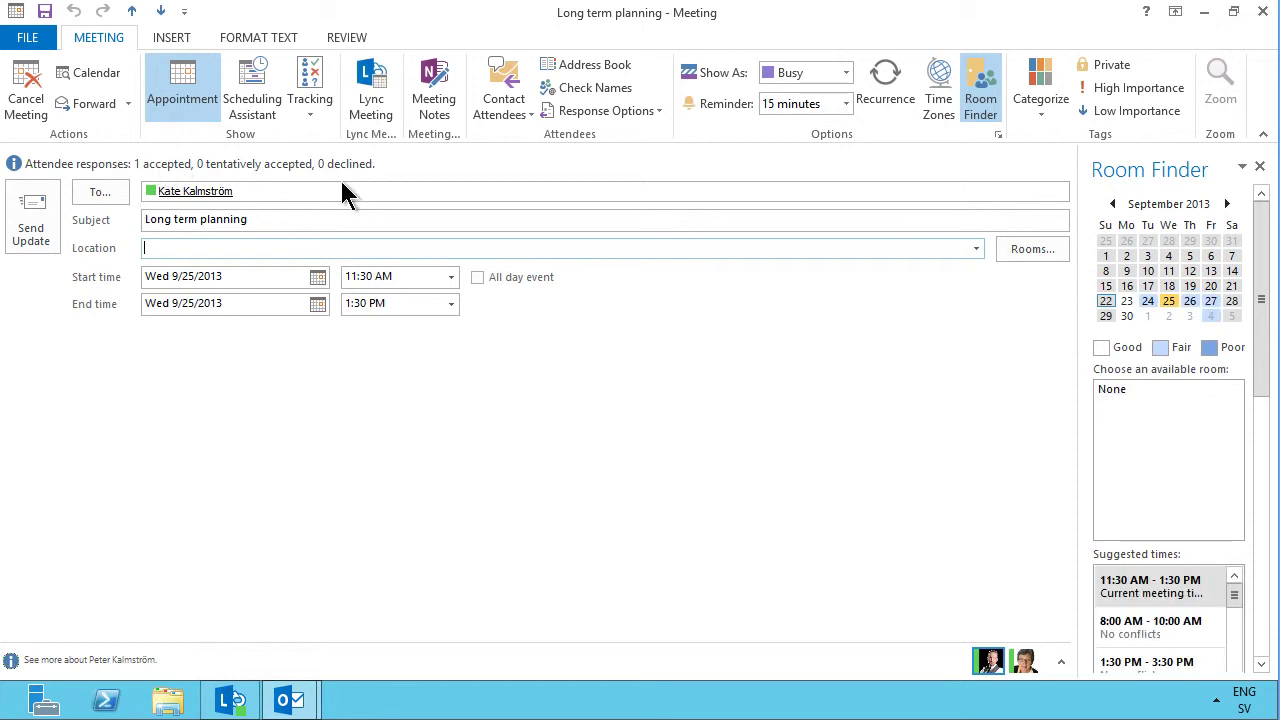
{"action": "left_click", "coordinate": [315, 80]}
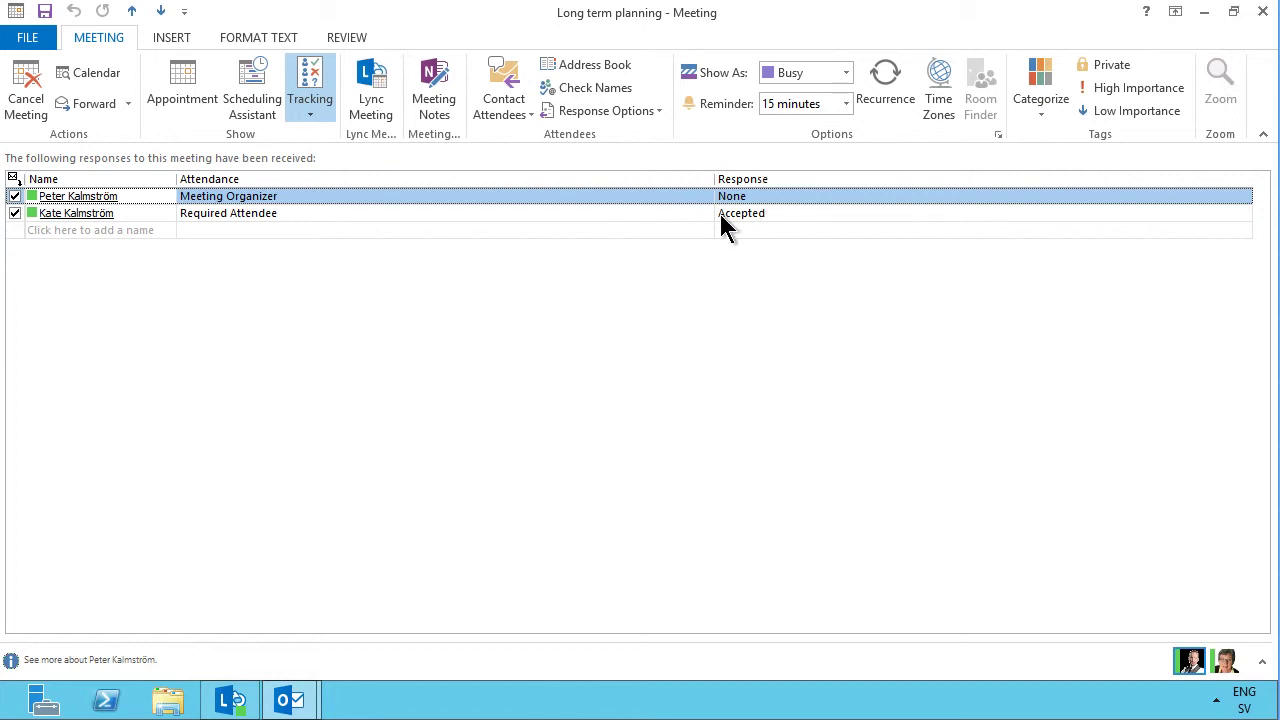
{"action": "left_click", "coordinate": [1262, 11]}
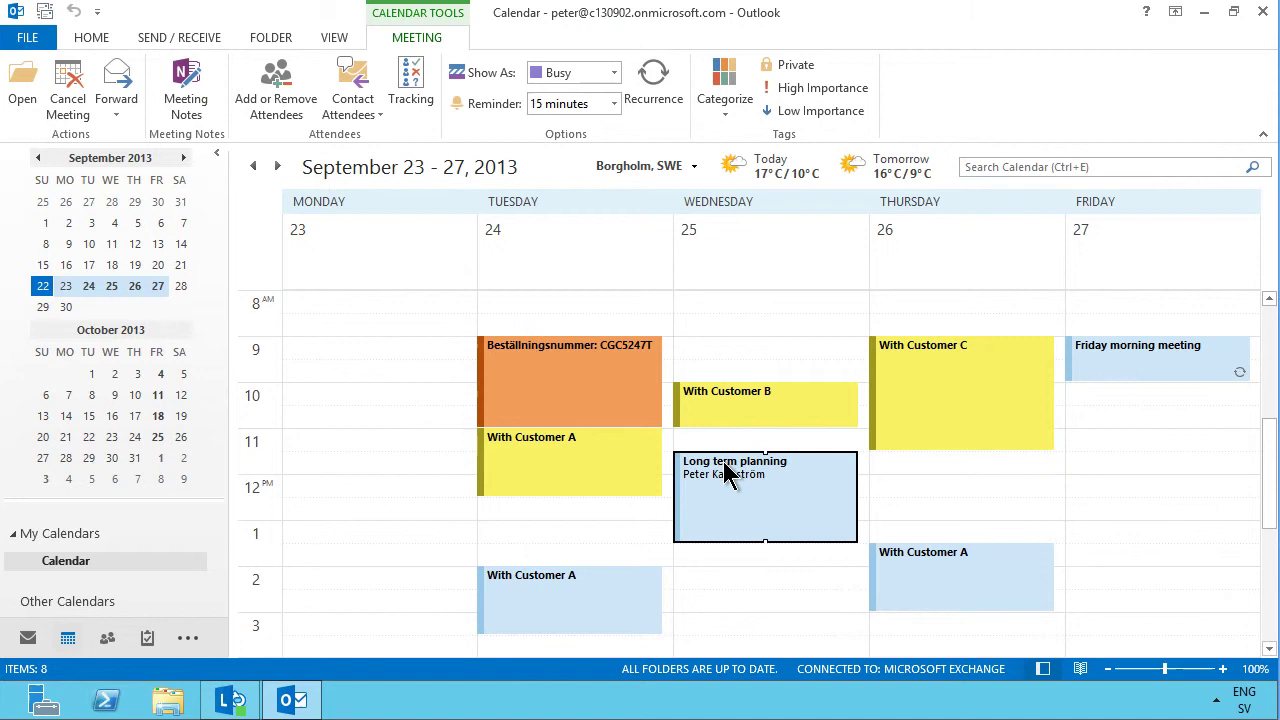
{"action": "mouse_move", "coordinate": [724, 500]}
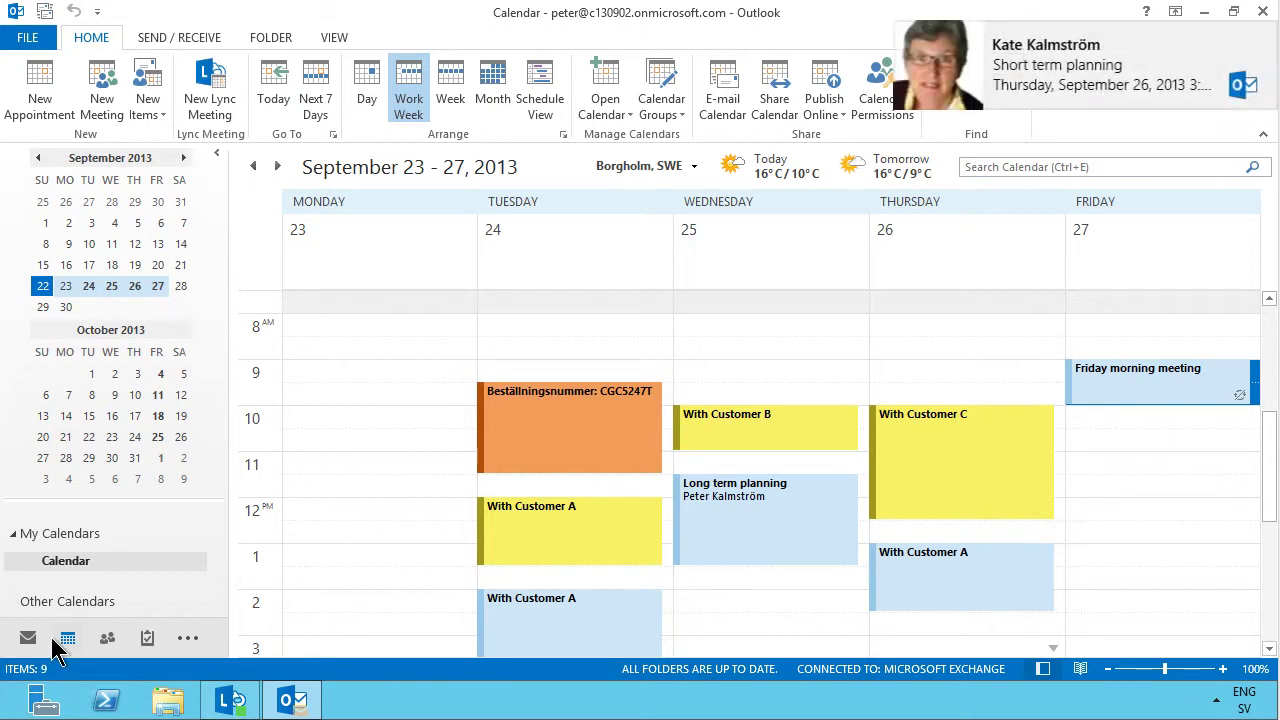
Open the incoming Short term planning meeting request from its notification and maximize its window.
{"action": "left_click", "coordinate": [1040, 65]}
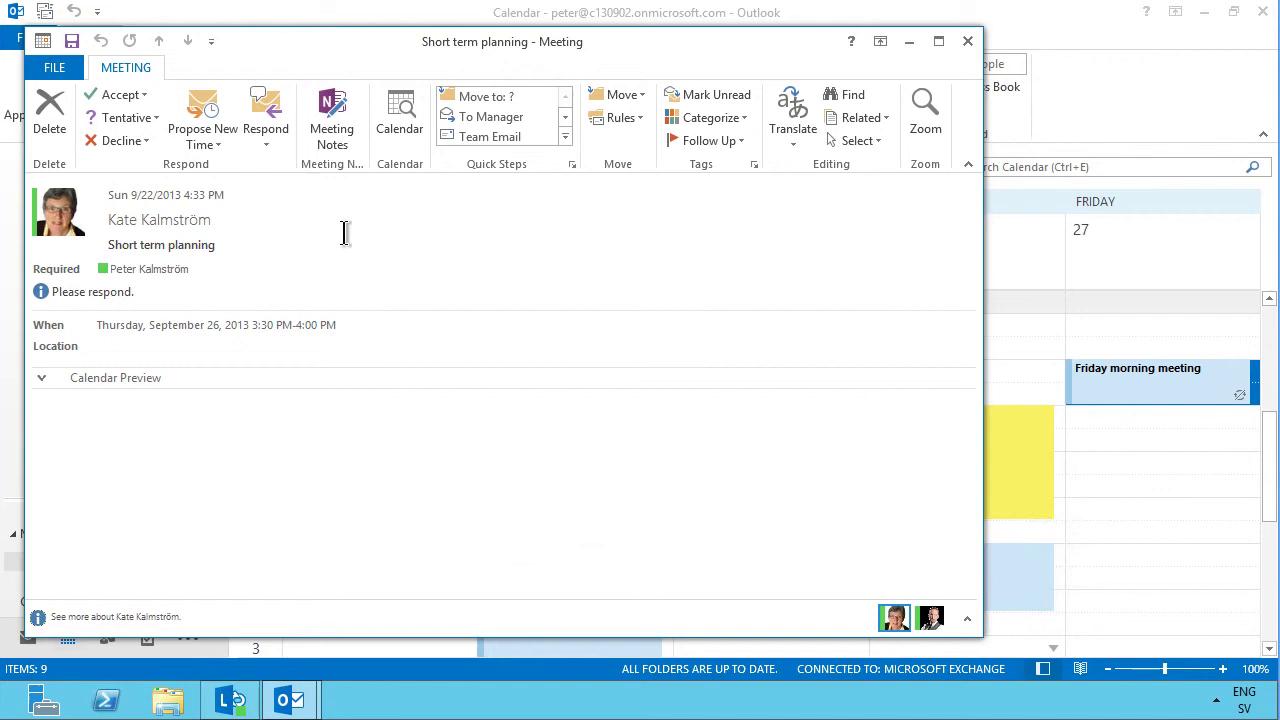
{"action": "left_click", "coordinate": [938, 41]}
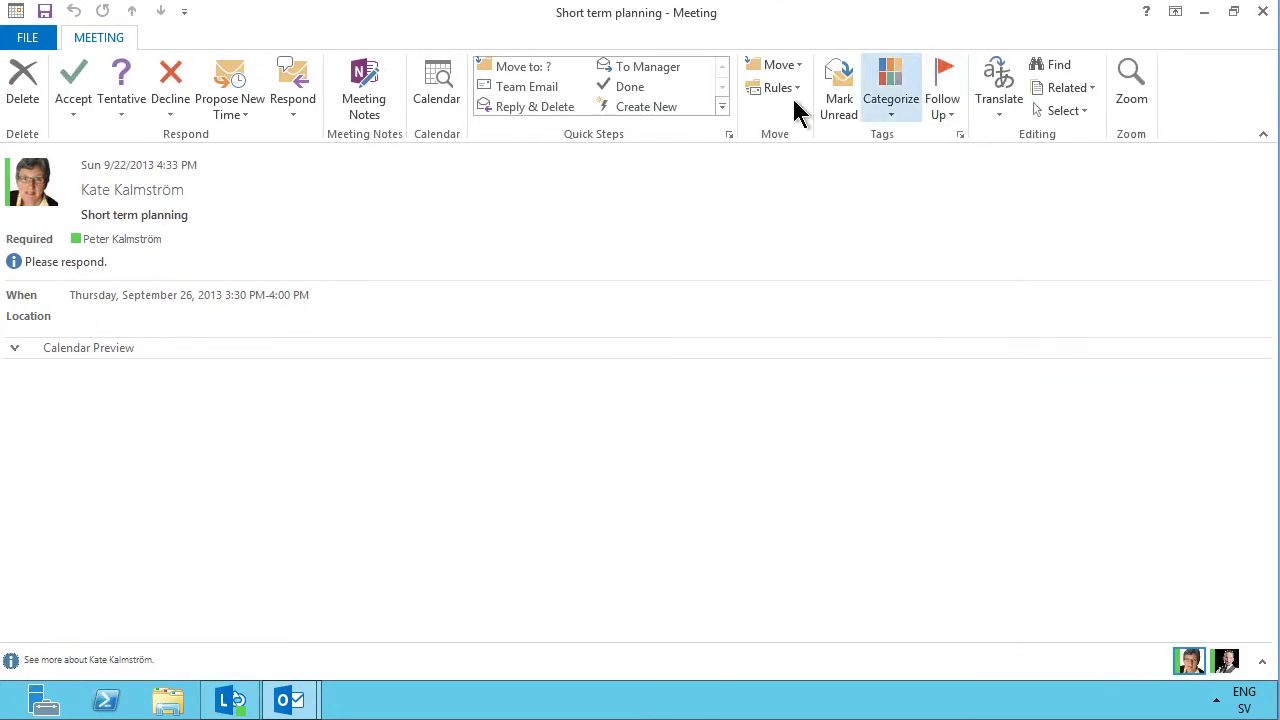
{"action": "left_click", "coordinate": [74, 126]}
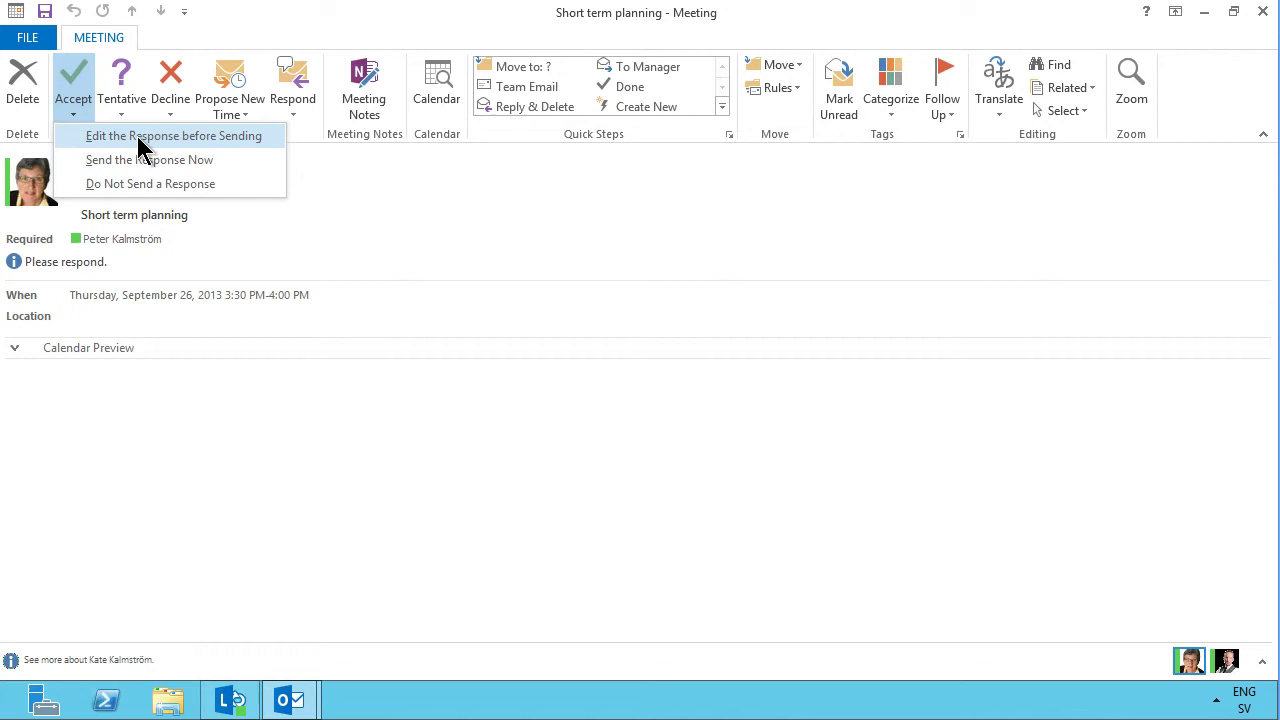
{"action": "left_click", "coordinate": [78, 383]}
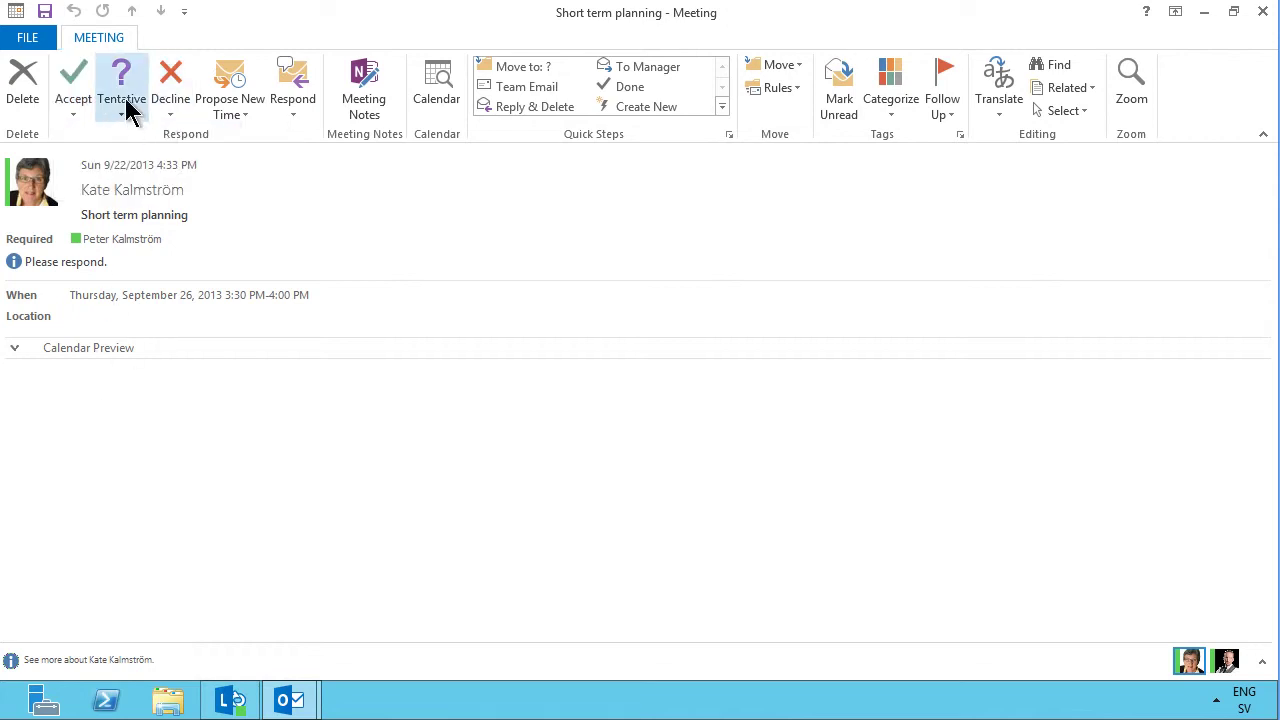
{"action": "left_click", "coordinate": [125, 115]}
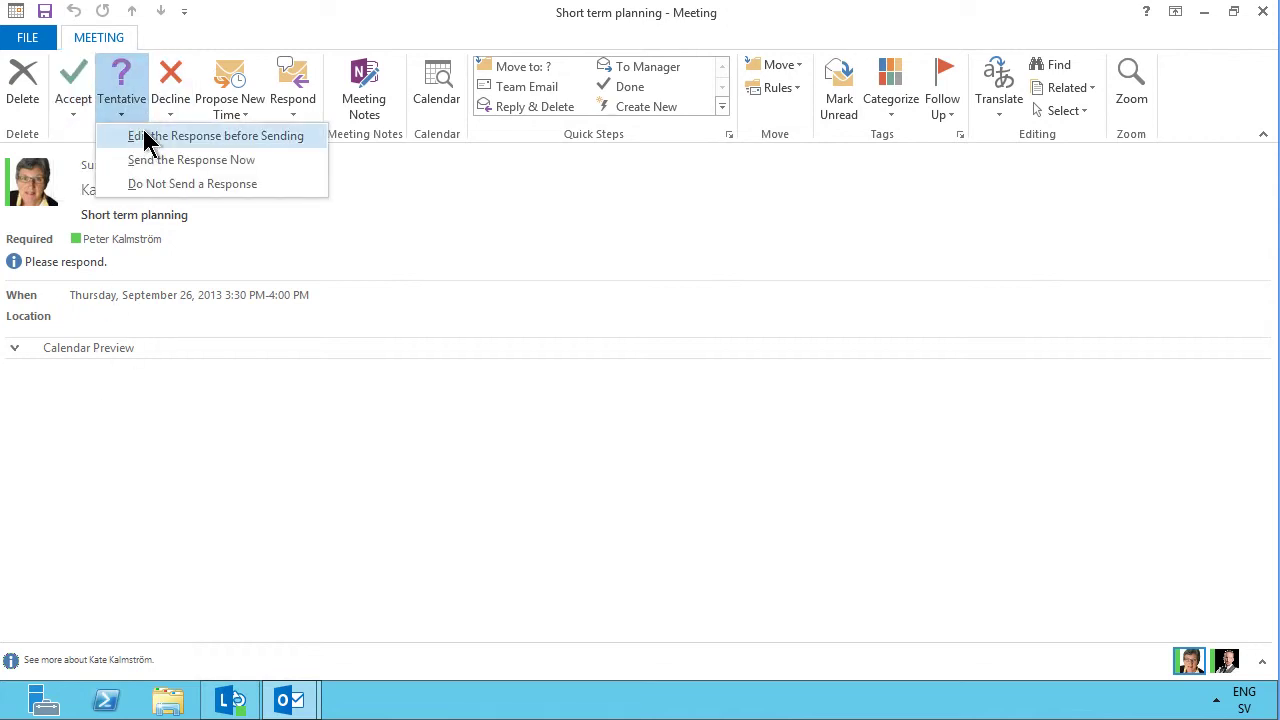
{"action": "left_click", "coordinate": [106, 394]}
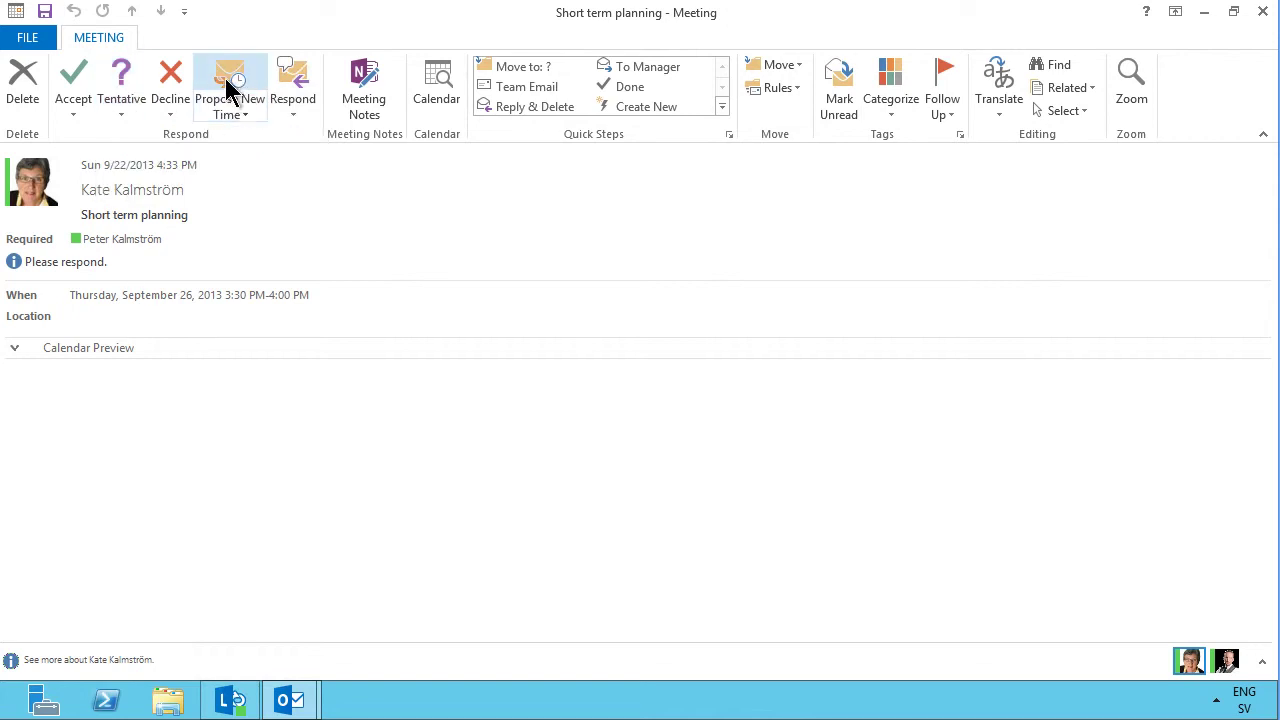
Respond tentatively to the Short term planning request, proposing Friday 9/27/2013, 8:30 AM to 9:00 AM, and send the response.
{"action": "left_click", "coordinate": [226, 118]}
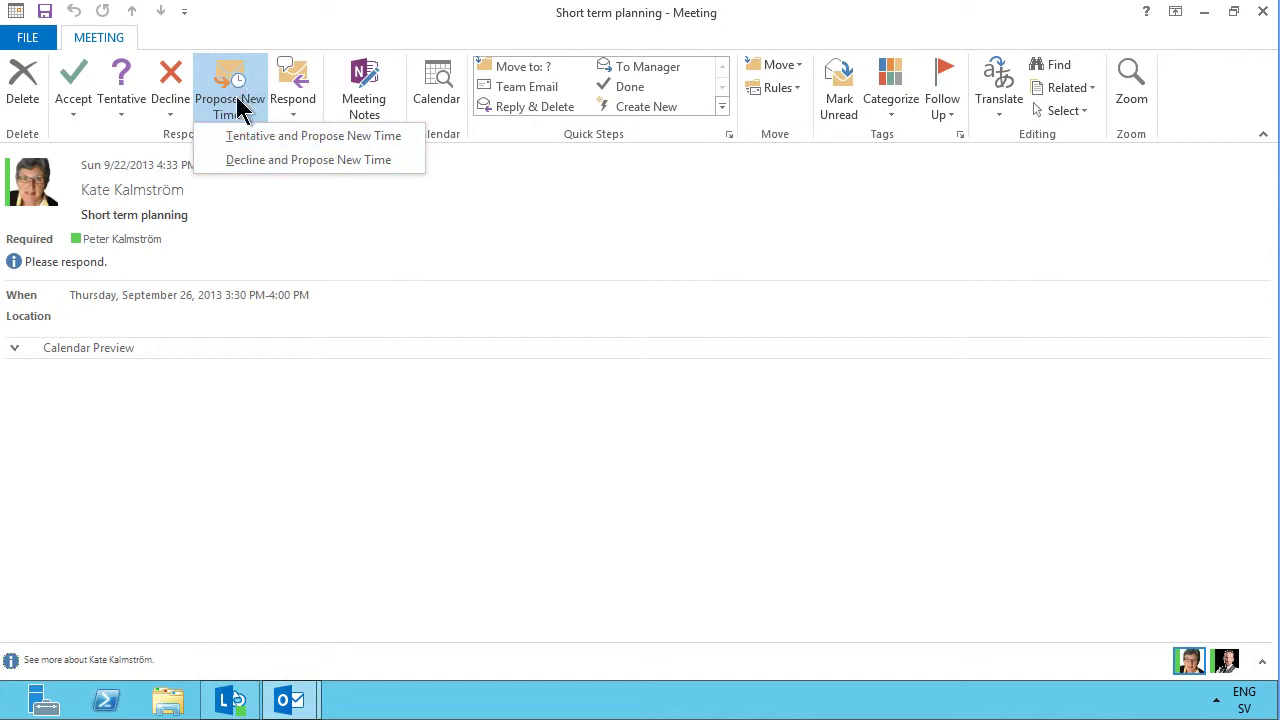
{"action": "left_click", "coordinate": [263, 136]}
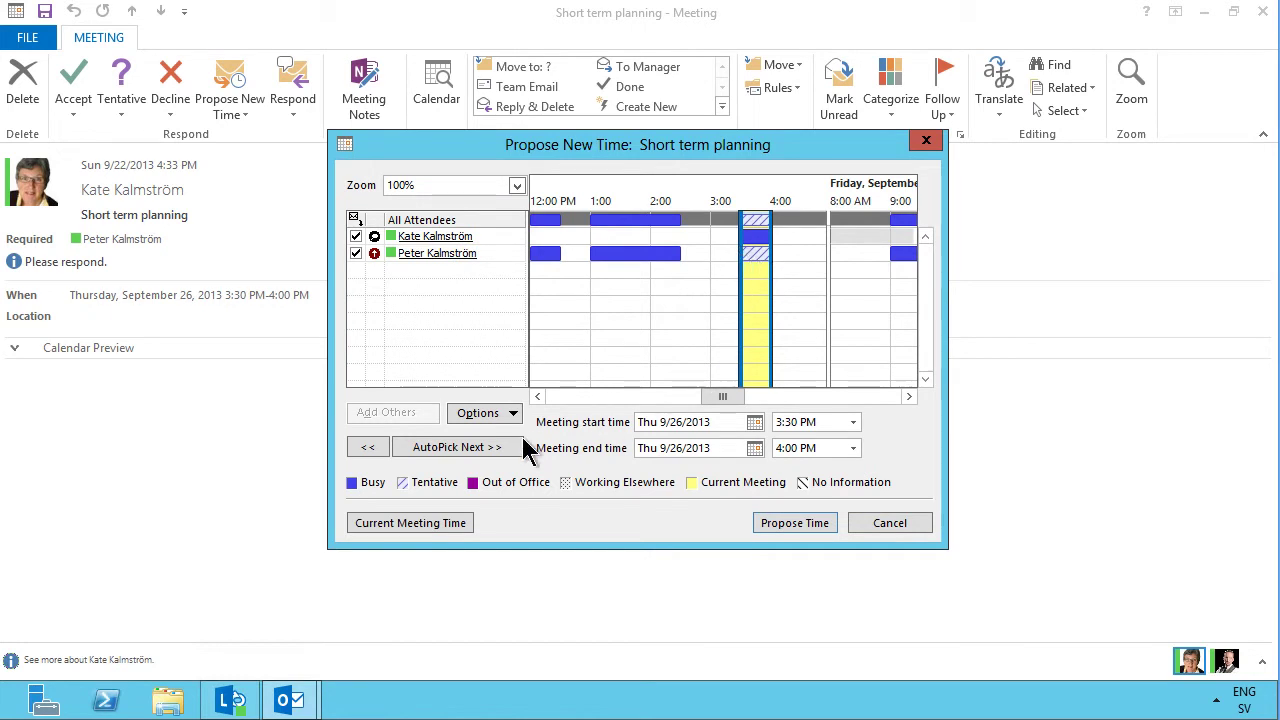
{"action": "left_click", "coordinate": [450, 455]}
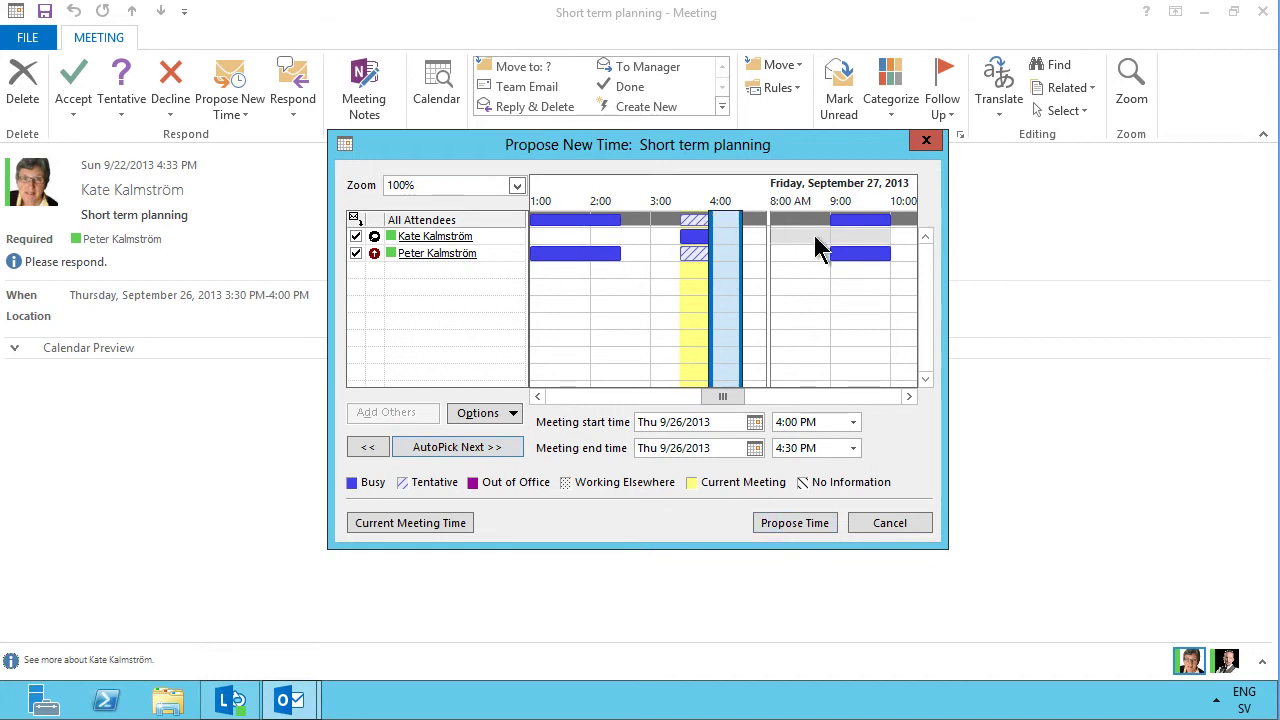
{"action": "left_click", "coordinate": [801, 230]}
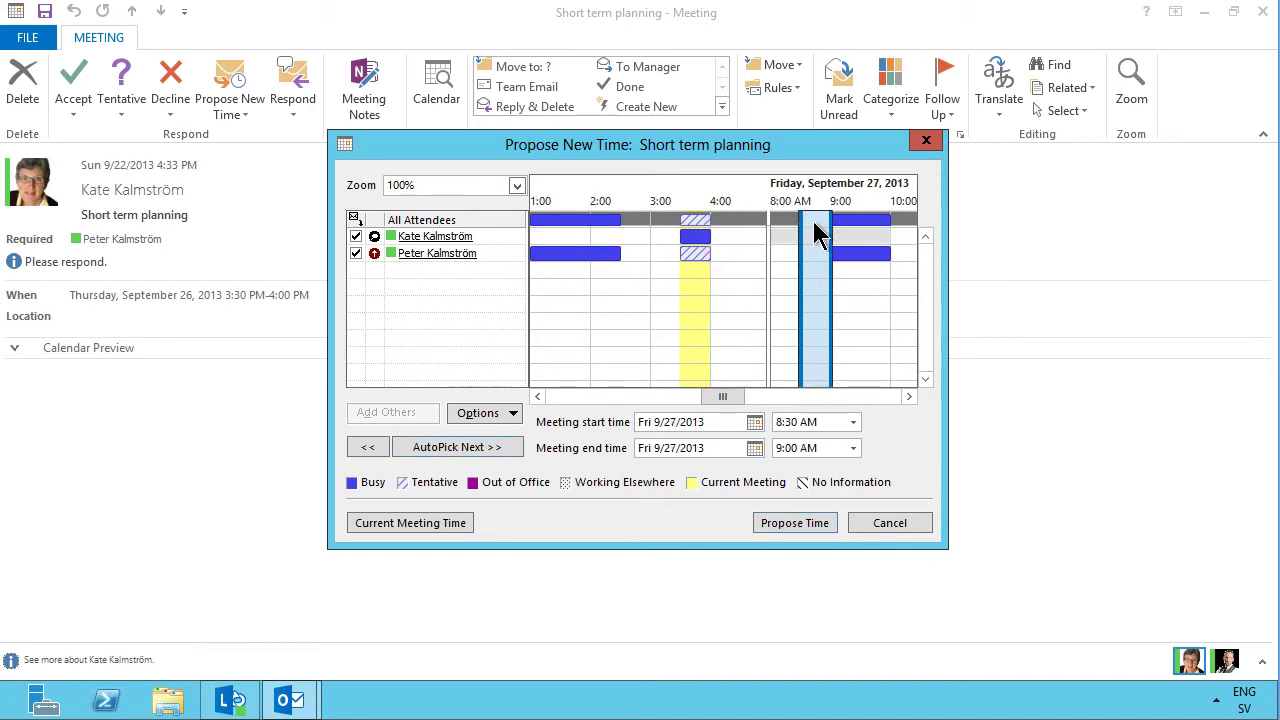
{"action": "left_click", "coordinate": [786, 526]}
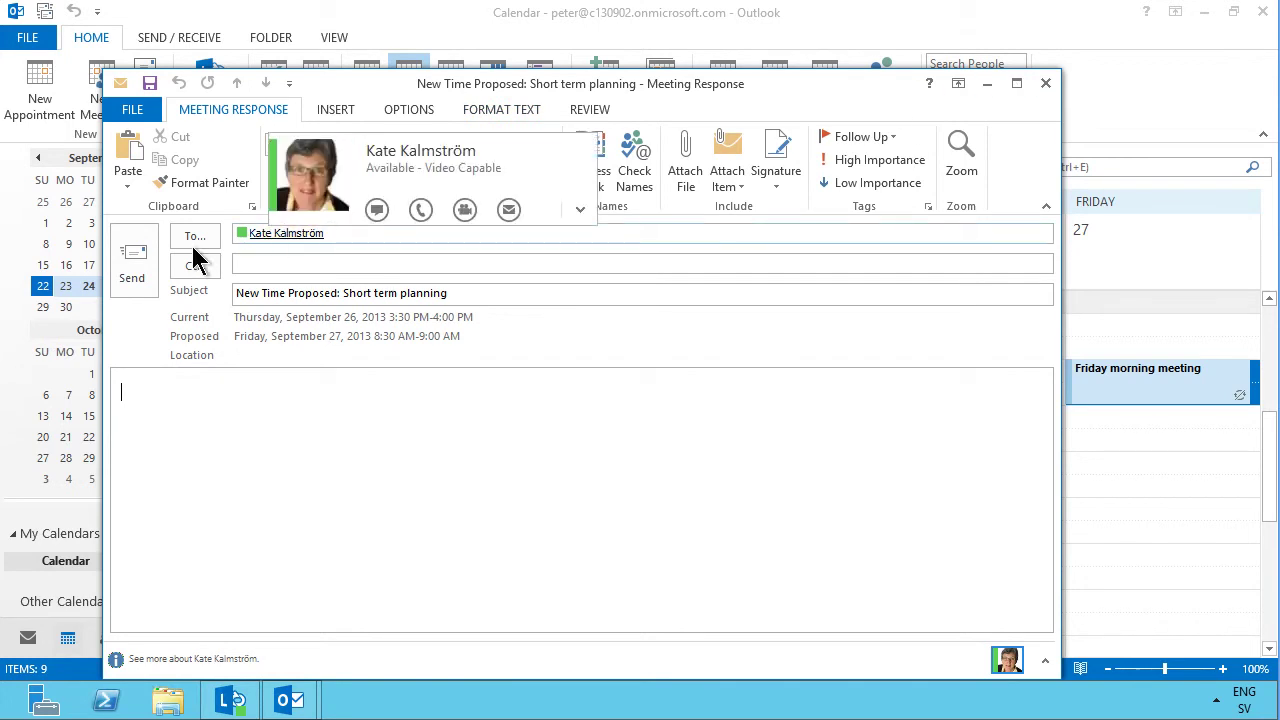
{"action": "left_click", "coordinate": [135, 263]}
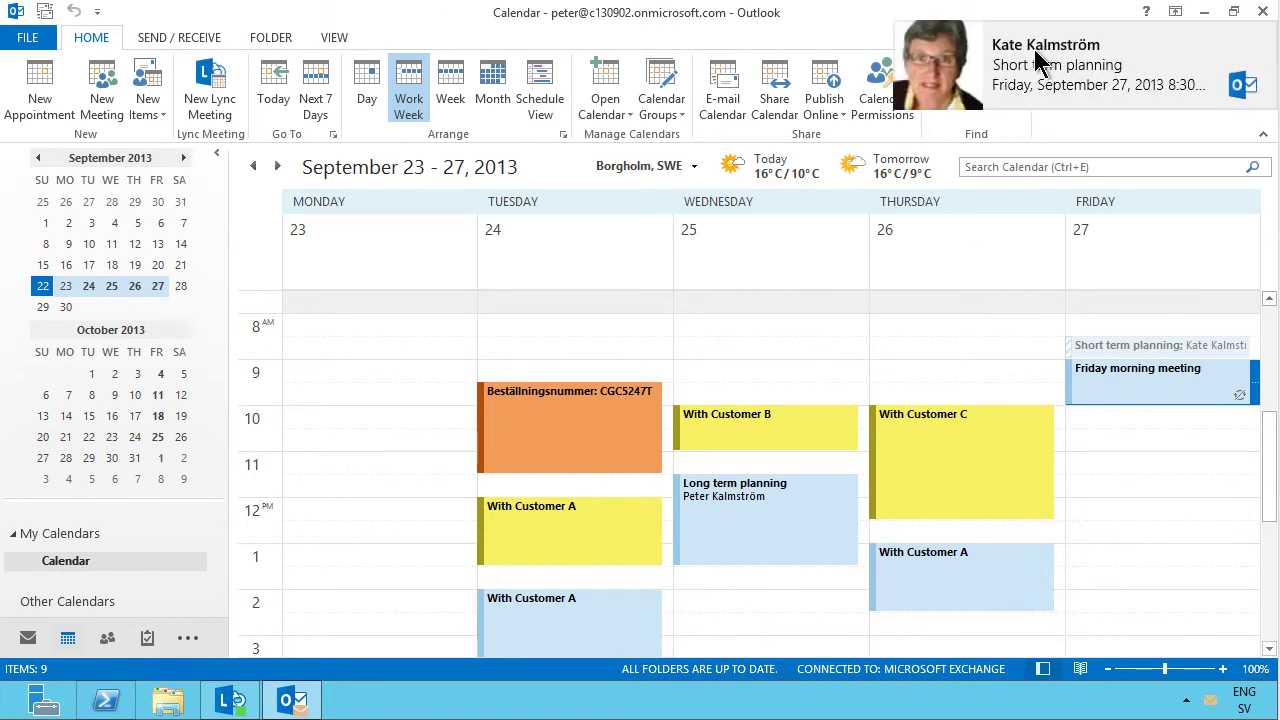
Open the updated Short term planning request from its notification and accept it, sending the response immediately.
{"action": "left_click", "coordinate": [1073, 70]}
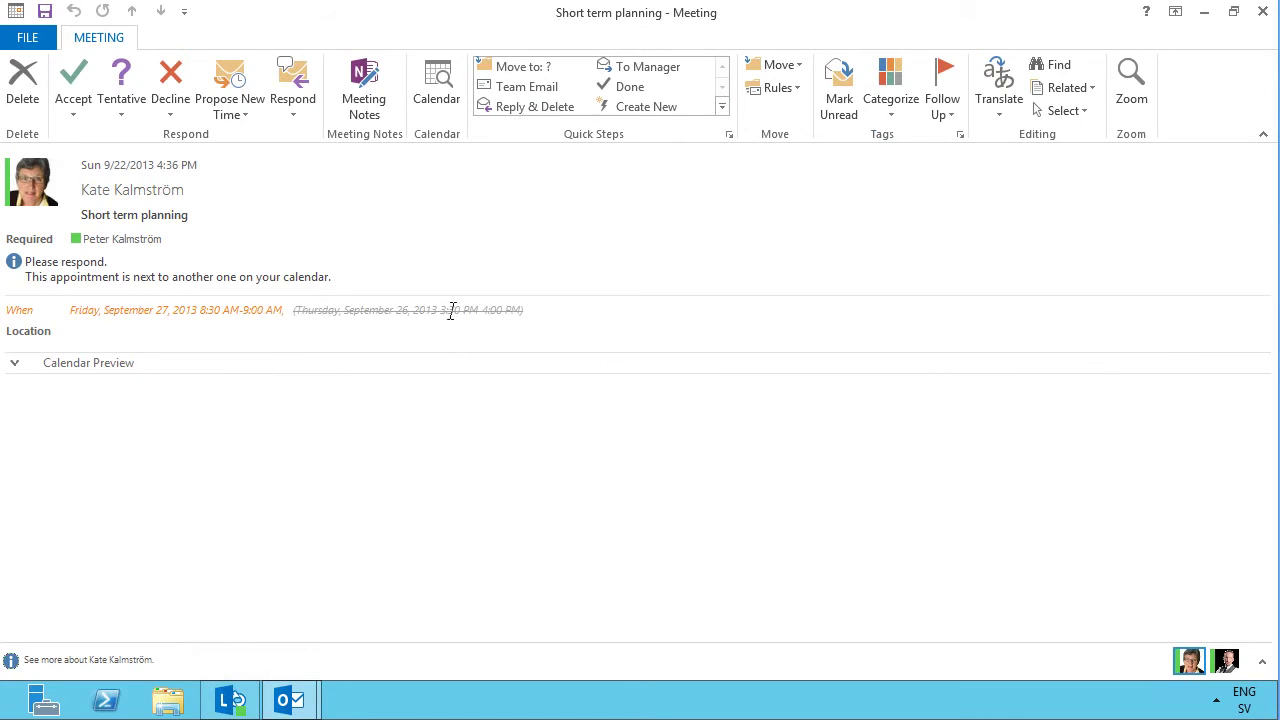
{"action": "left_click", "coordinate": [72, 80]}
{"action": "left_click", "coordinate": [122, 160]}
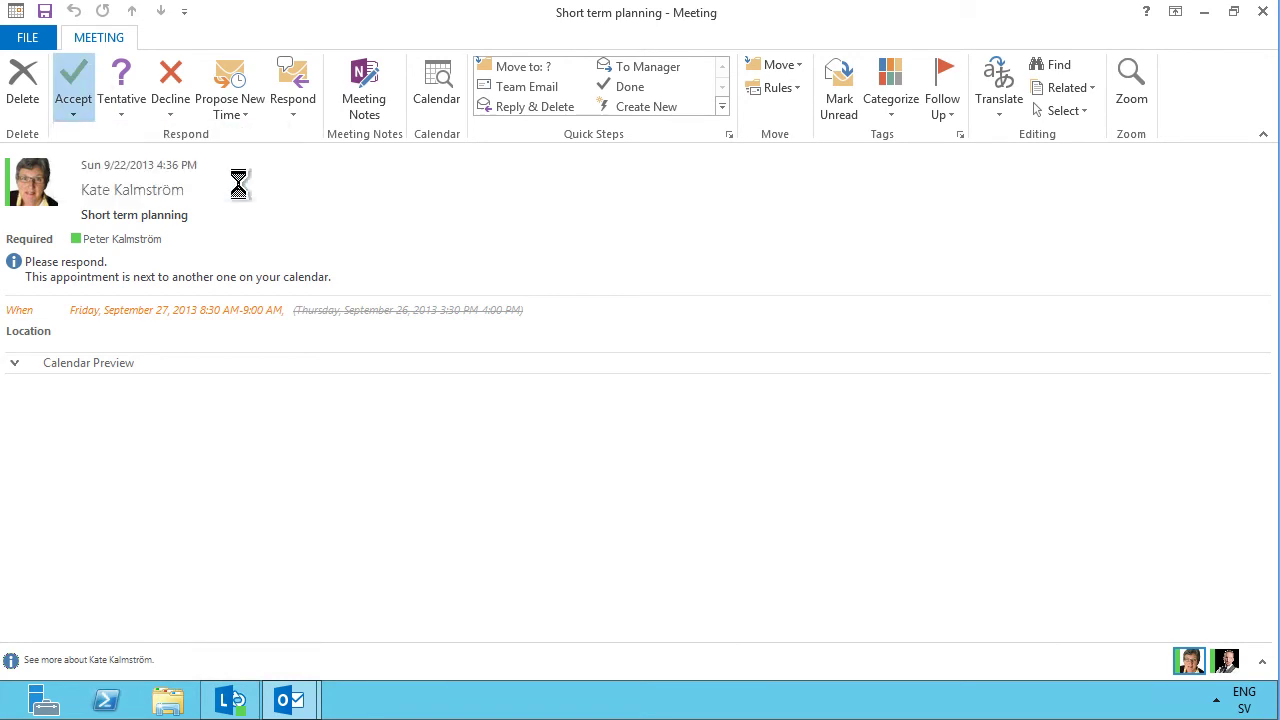